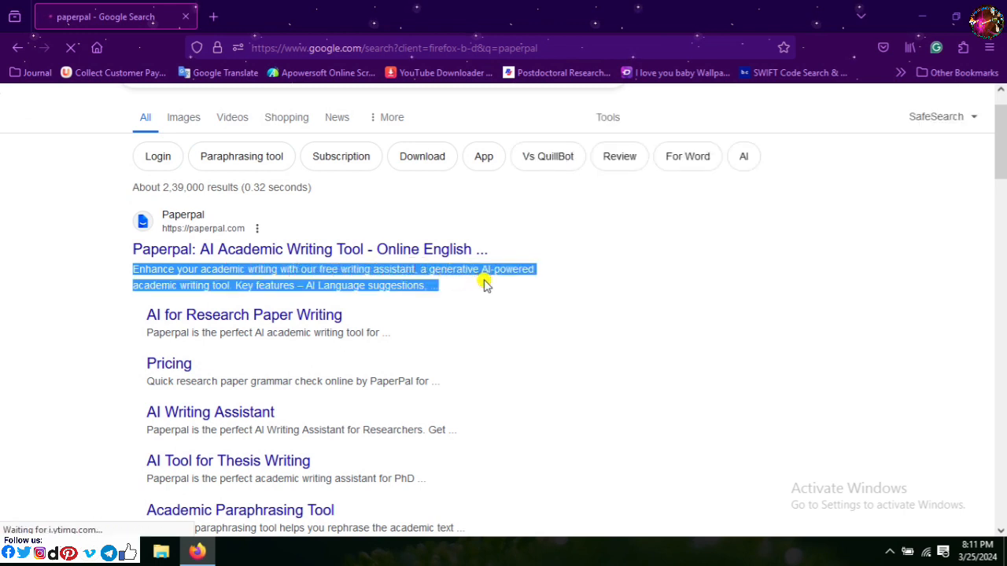
- Open the Paperpal website at paperpal.com from the Google search results
left_click(488, 333)
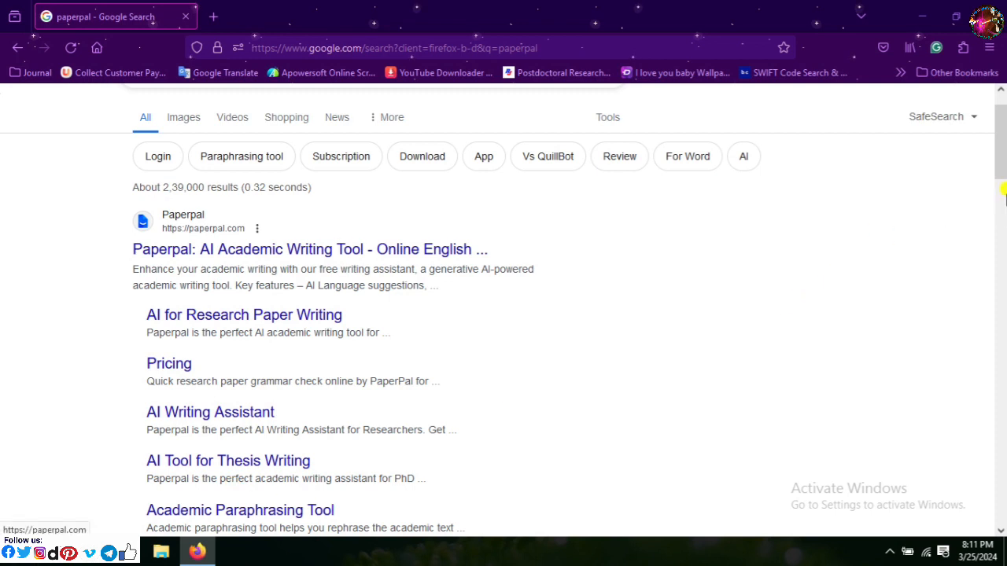
scroll(1000, 157, "down", 2)
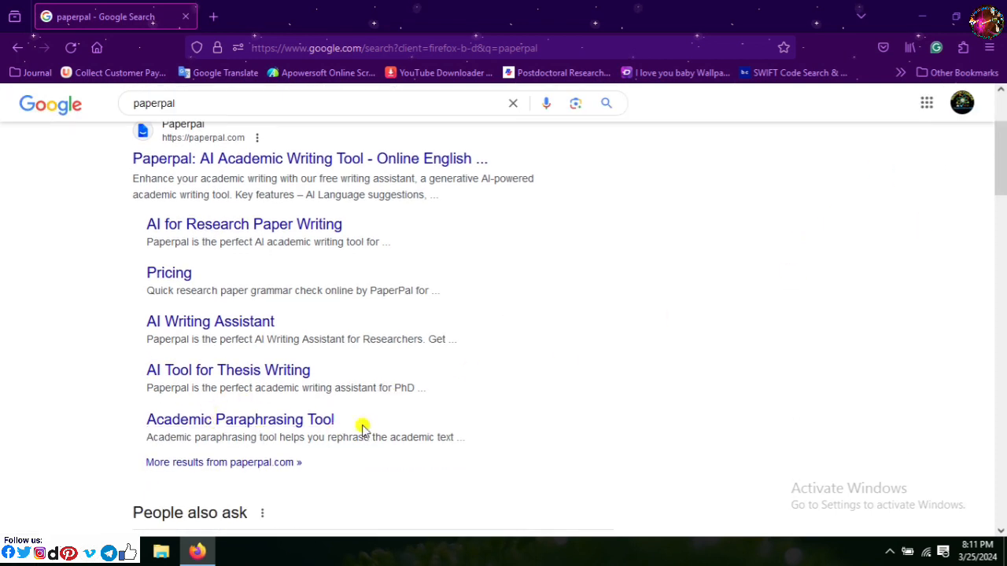
left_click_drag(1002, 184, 1003, 158)
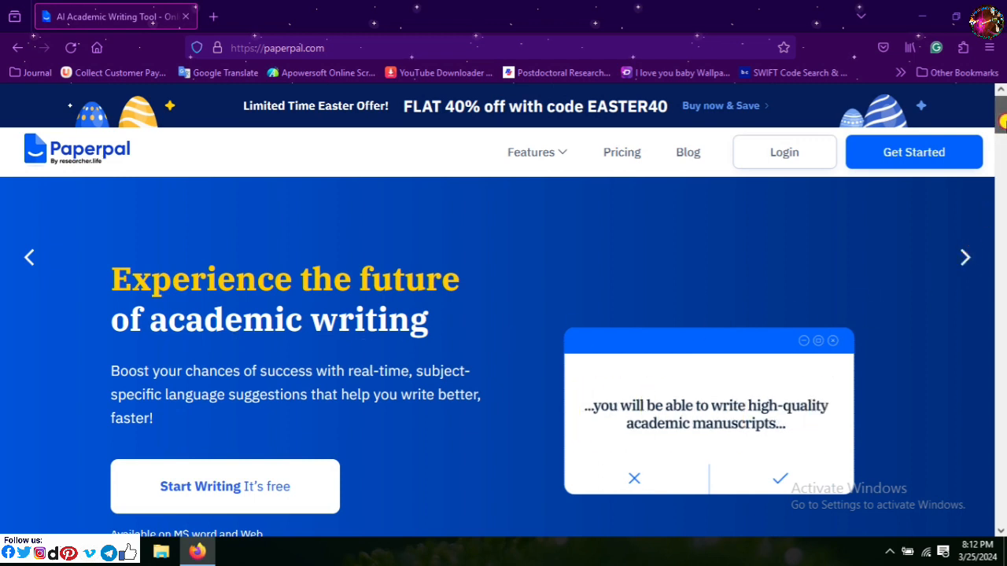
- Look over the Paperpal homepage and its list of trusting universities, and start the free writing tool
scroll(1002, 121, "down", 3)
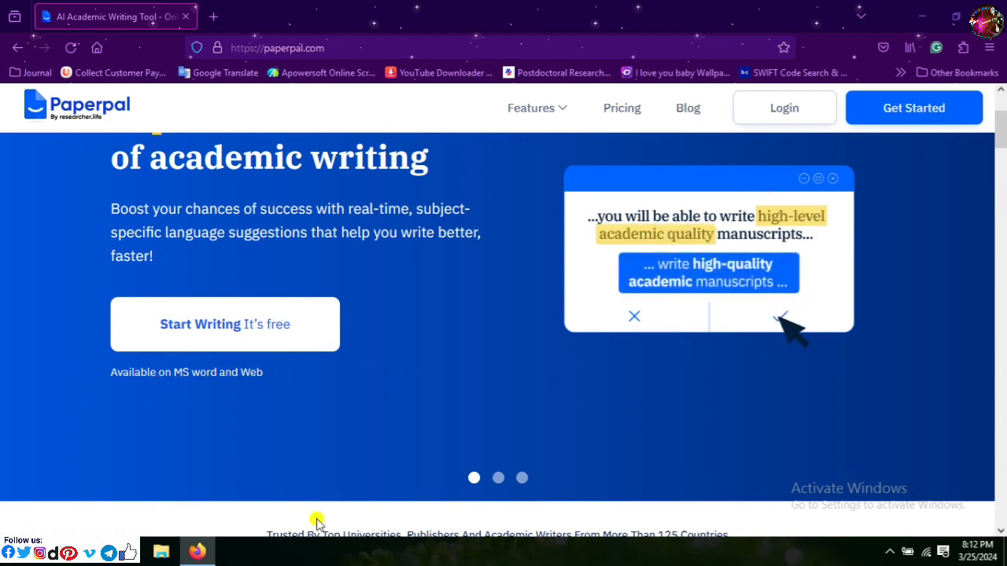
scroll(1002, 159, "down", 3)
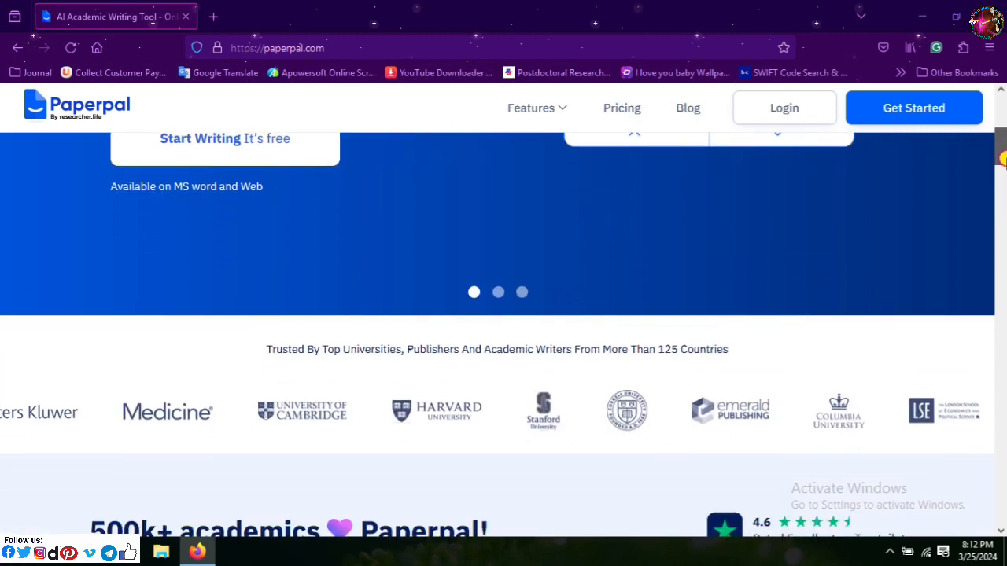
scroll(1002, 160, "down", 3)
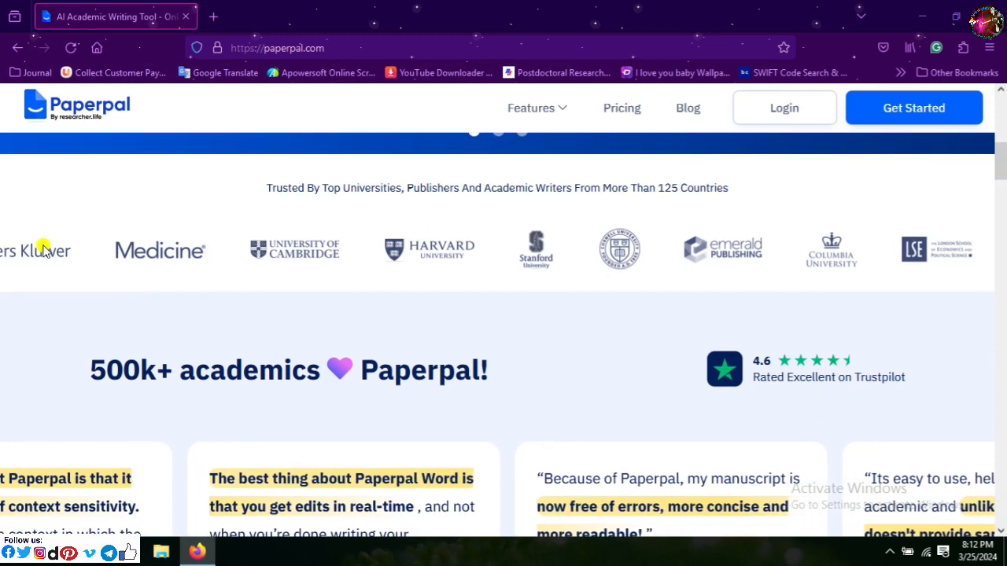
left_click_drag(266, 189, 730, 197)
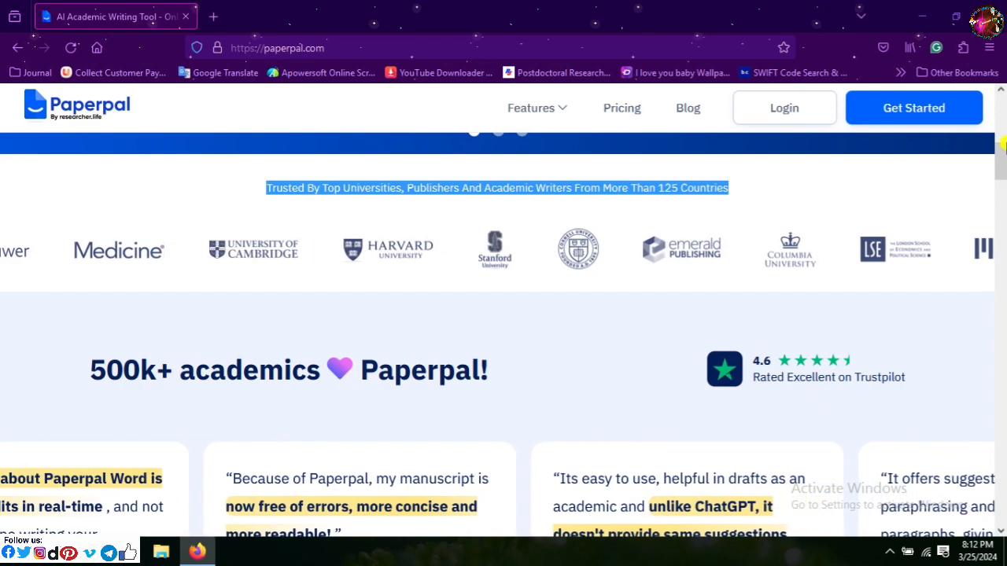
left_click_drag(1003, 144, 1001, 110)
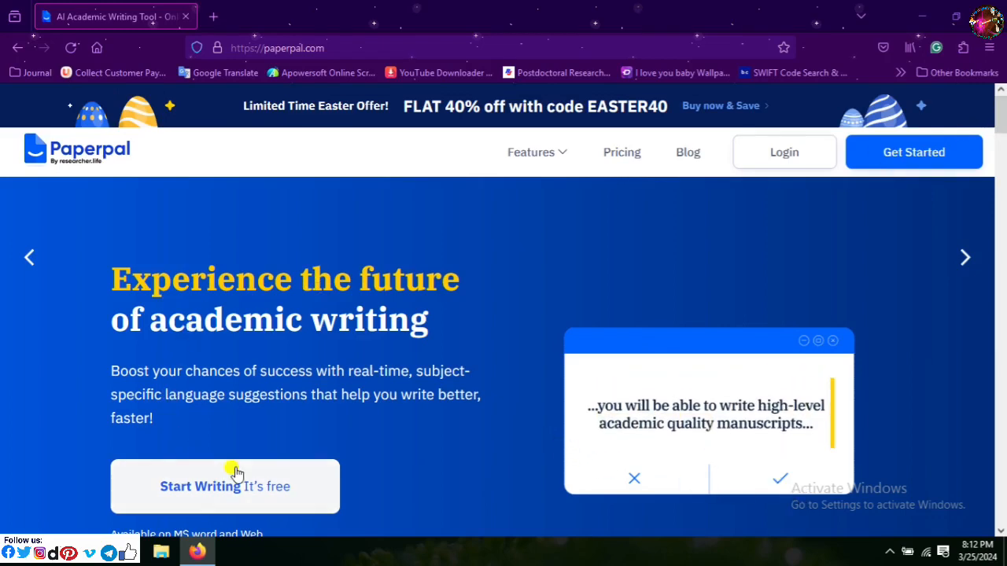
left_click(260, 497)
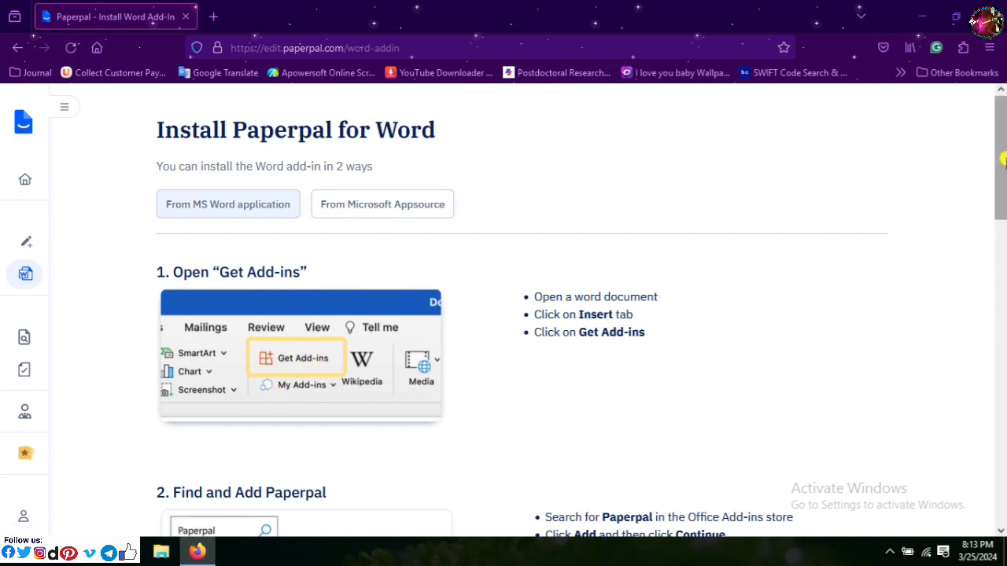
- Review the instructions for installing Paperpal for Word, the supported products and the advice for blocked add-ins
scroll(440, 283, "down", 3)
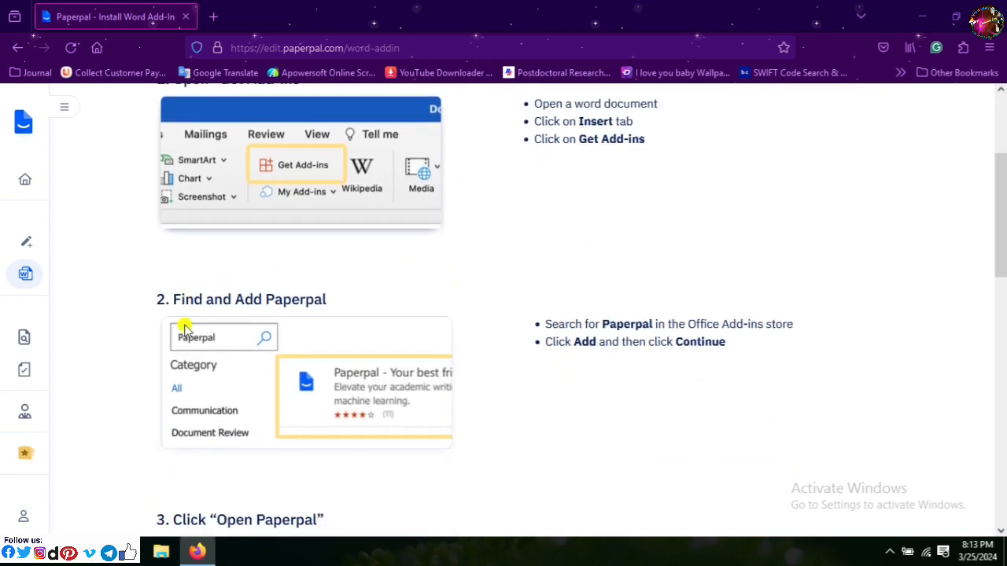
left_click_drag(1004, 215, 995, 297)
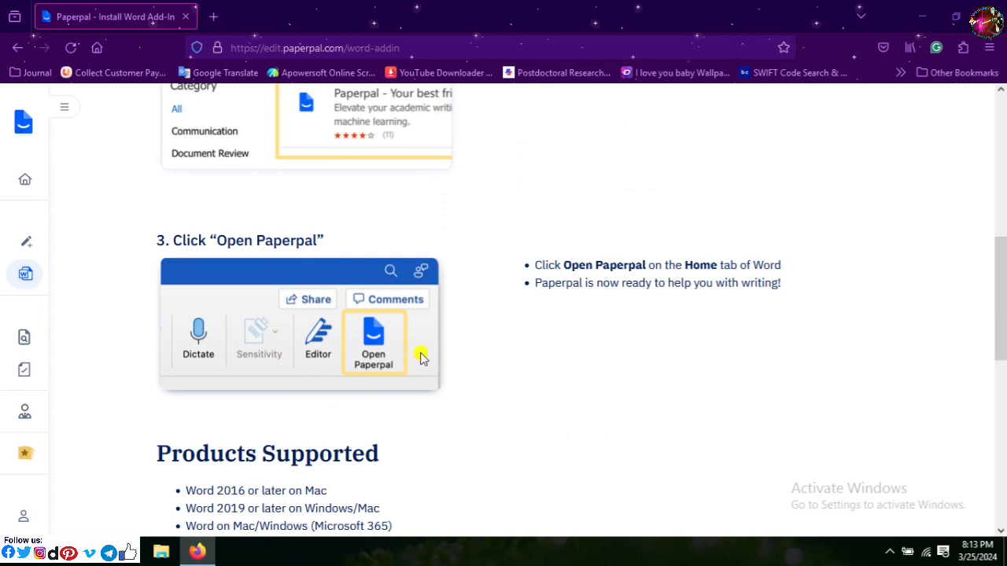
scroll(832, 313, "down", 3)
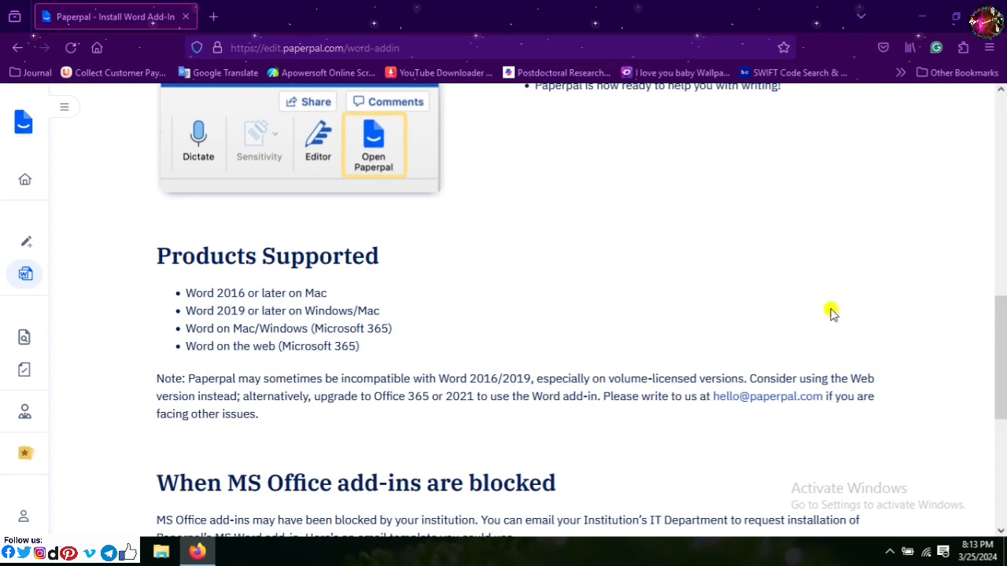
left_click_drag(994, 328, 990, 407)
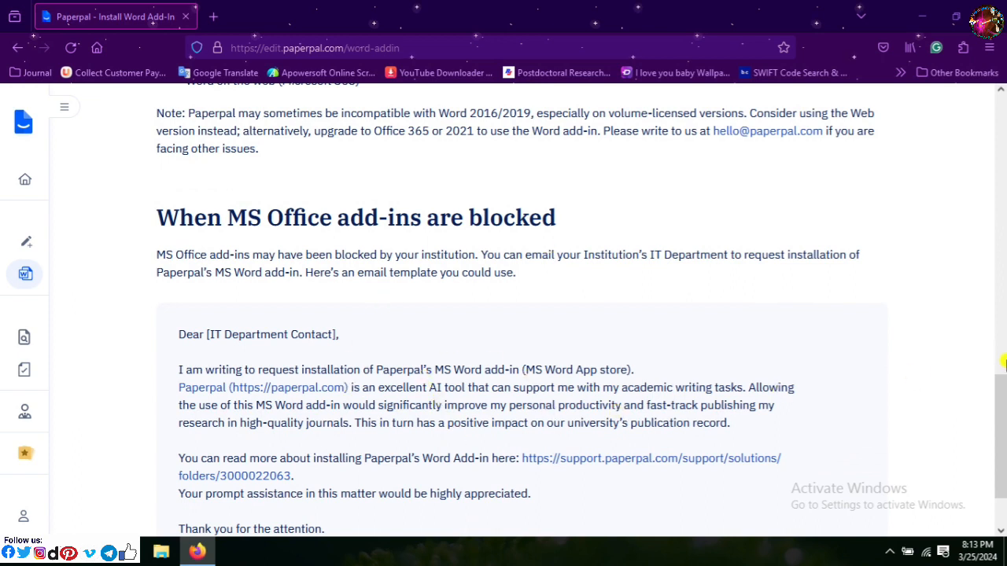
left_click_drag(1001, 378, 998, 404)
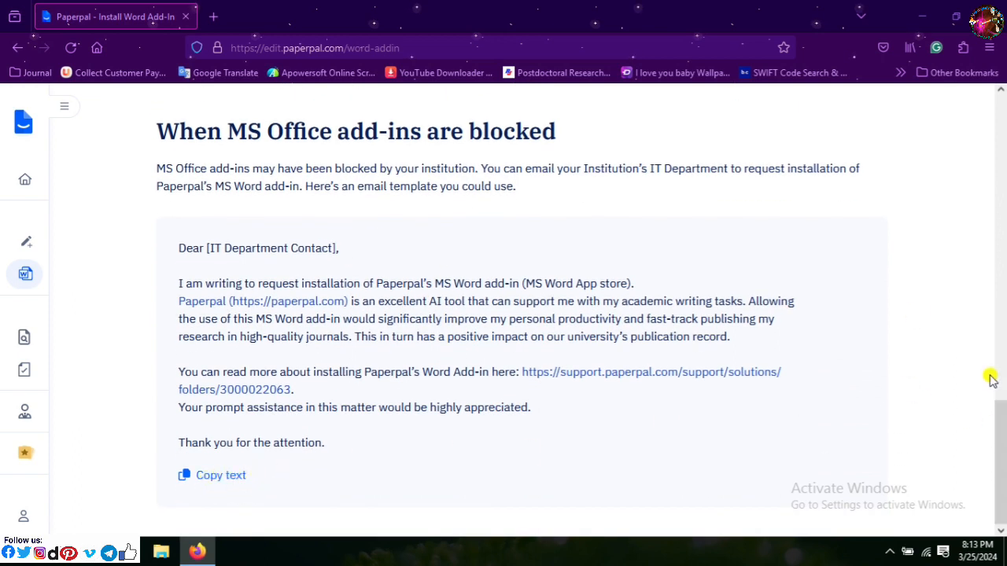
- Leave the Word add-in instructions and open a new blank document in Paperpal's web editor
left_click_drag(997, 394, 988, 102)
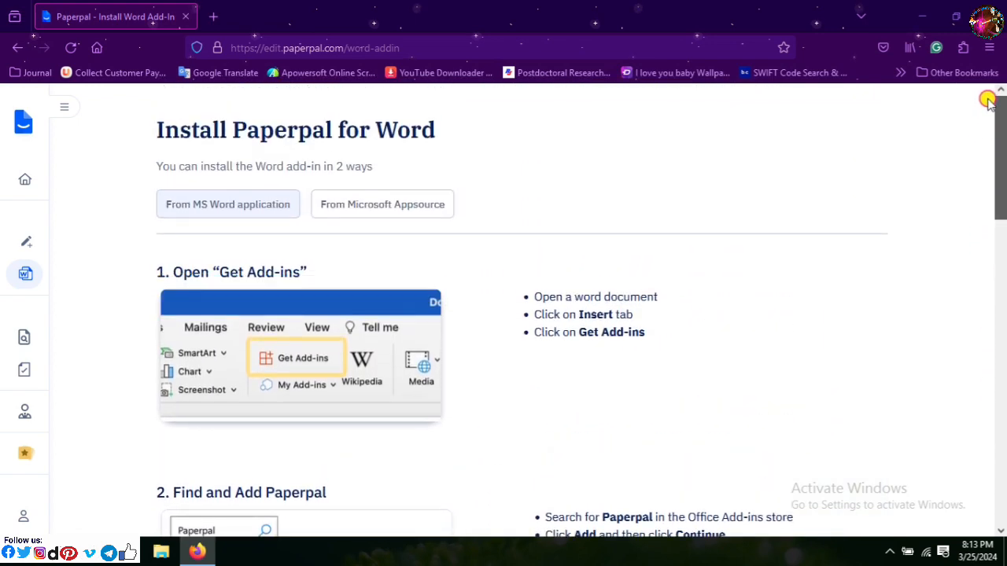
left_click(316, 210)
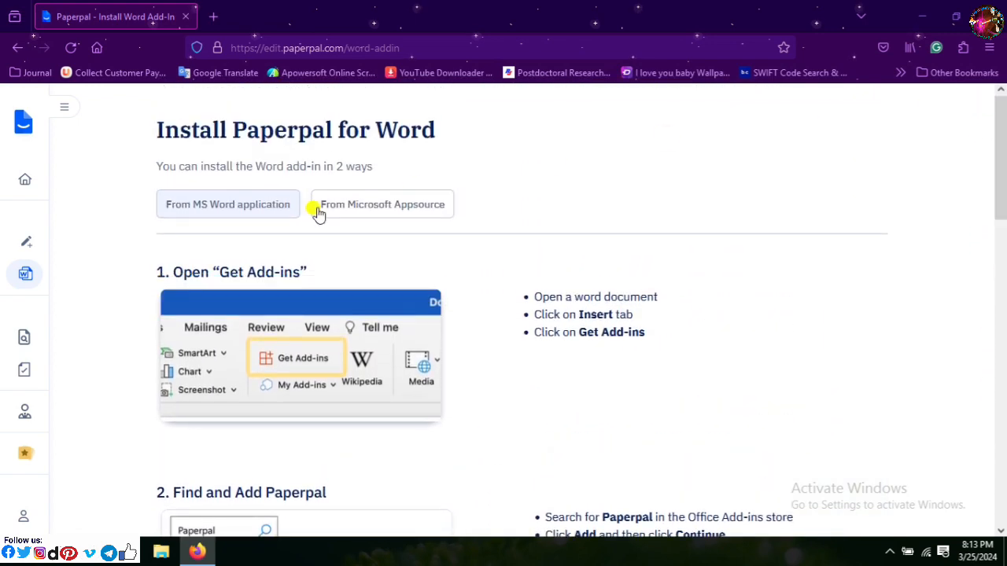
left_click(17, 136)
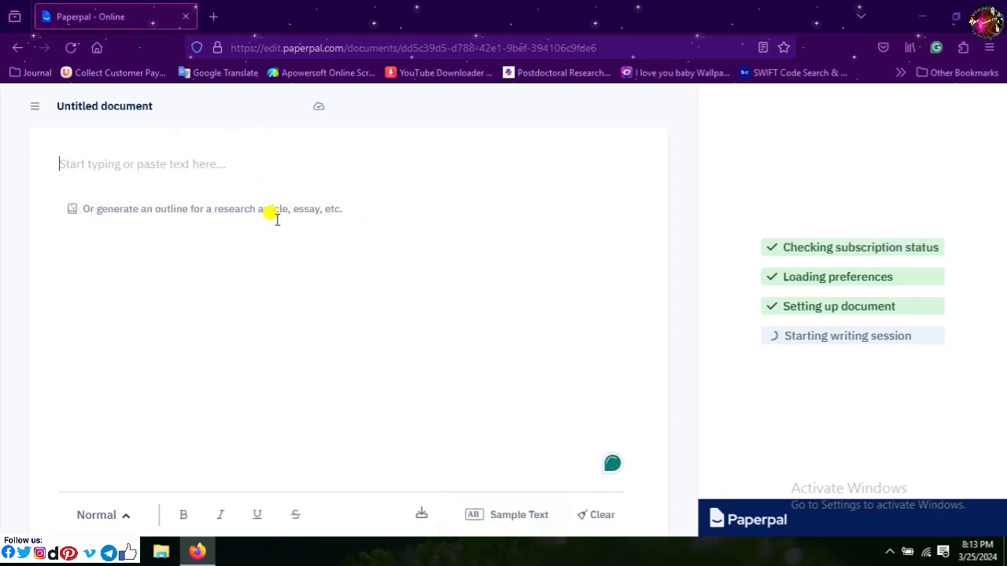
- Open the Word document "2 Introduction edit" from the desktop and dismiss the Office activation dialog
left_click(912, 17)
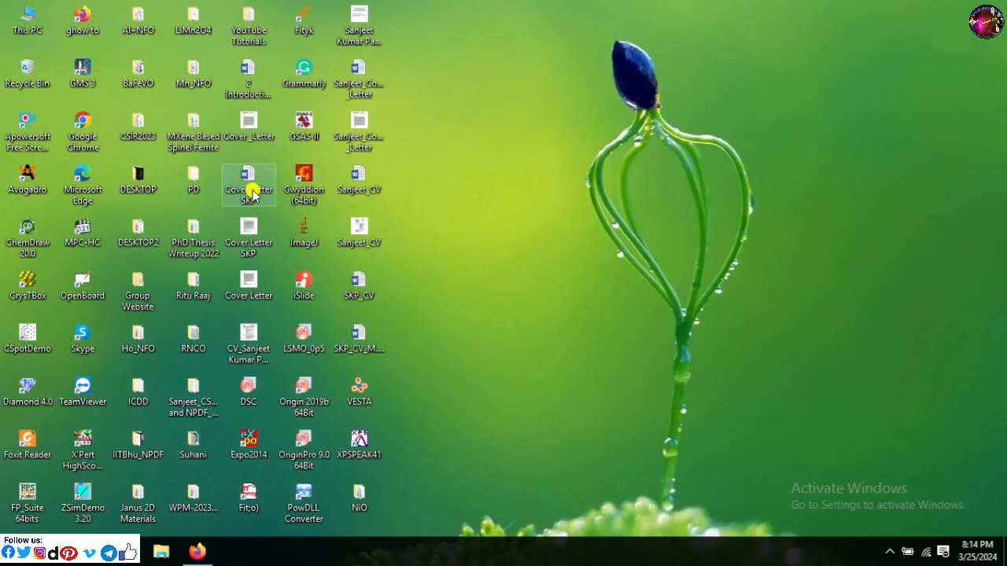
double_click(248, 100)
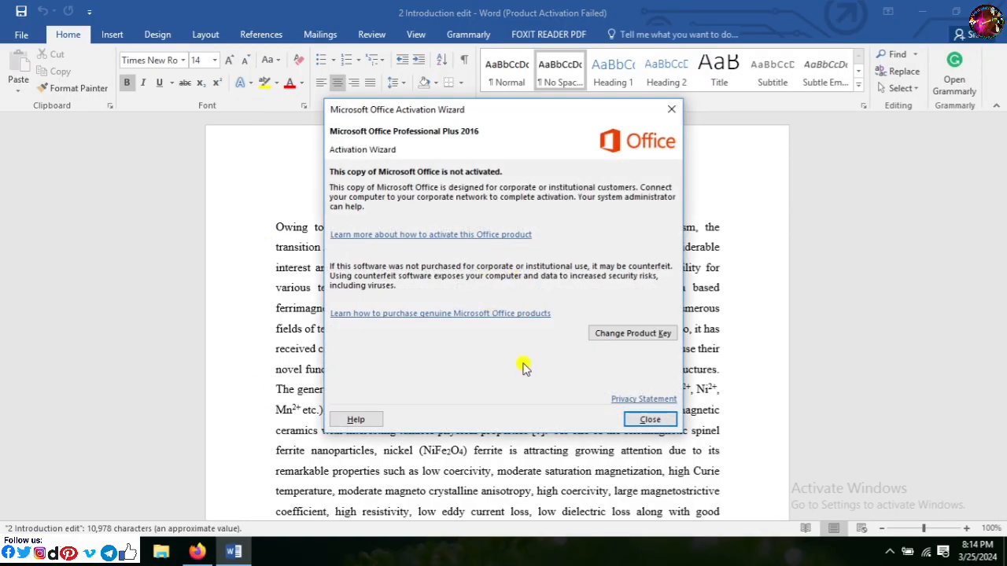
left_click(648, 419)
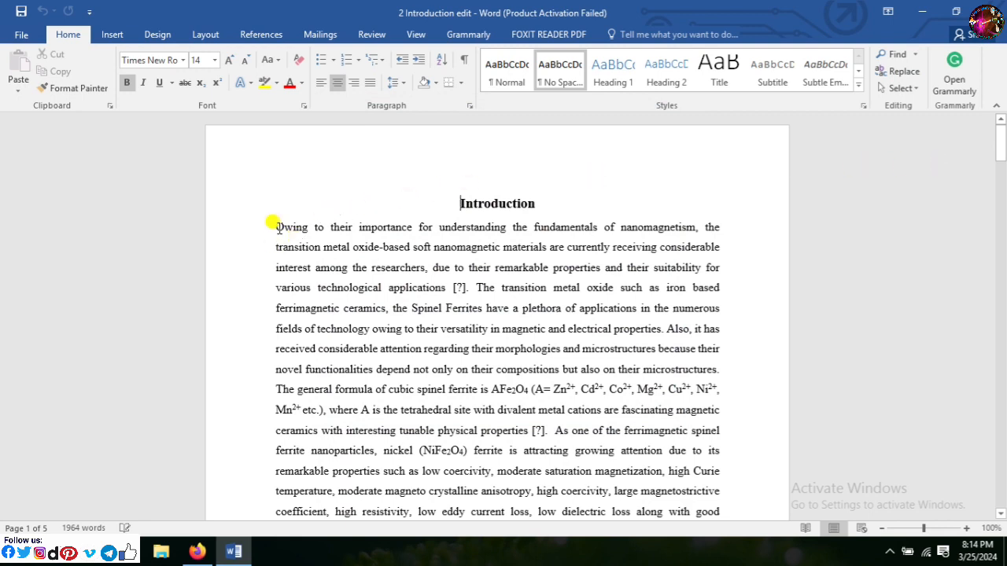
- Copy the first sentence of the Introduction, from "Owing to their importance" through "various technological applications"
left_click_drag(271, 219, 438, 289)
key("ctrl+c")
right_click(437, 289)
left_click(468, 312)
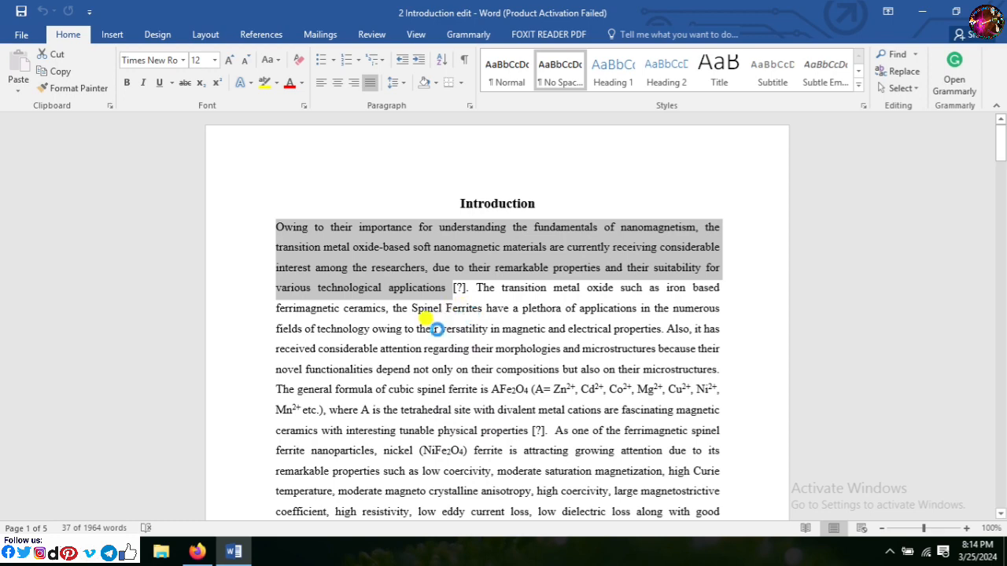
- Switch to Paperpal in Firefox and paste the copied sentence into the empty document
left_click(199, 551)
left_click(212, 221)
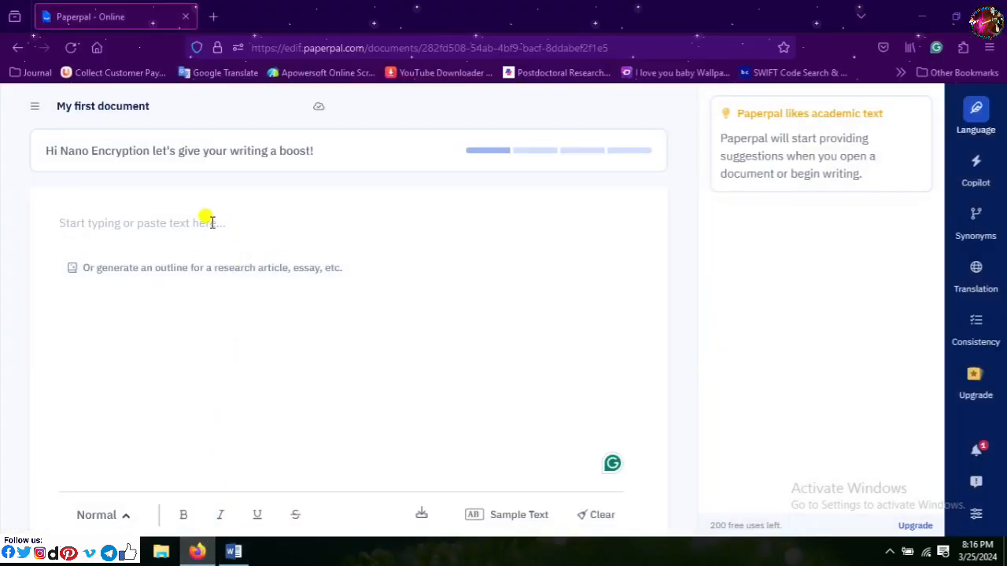
key("ctrl+v")
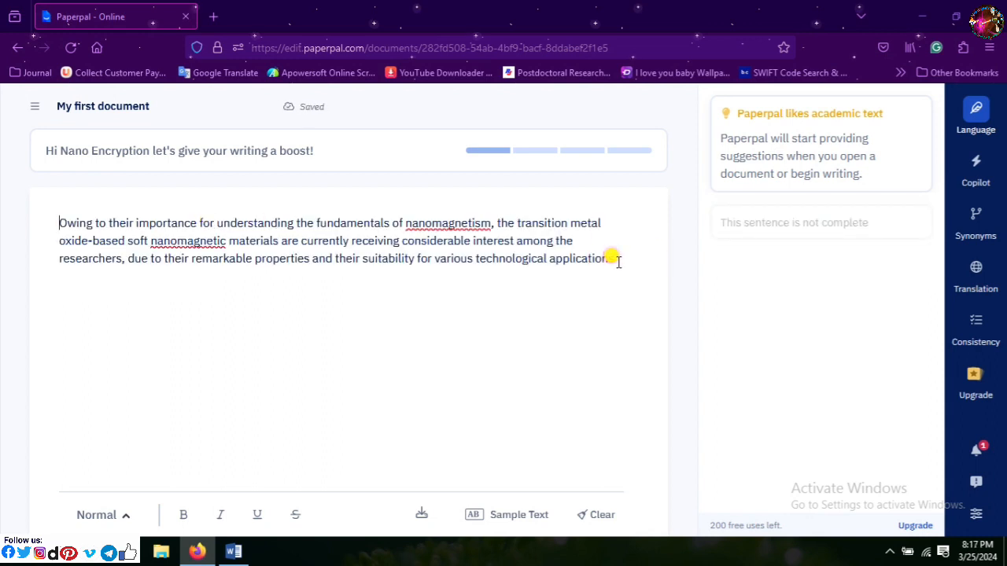
- End the pasted sentence with a period and accept all of Paperpal's language suggestions
left_click(618, 263)
type(".")
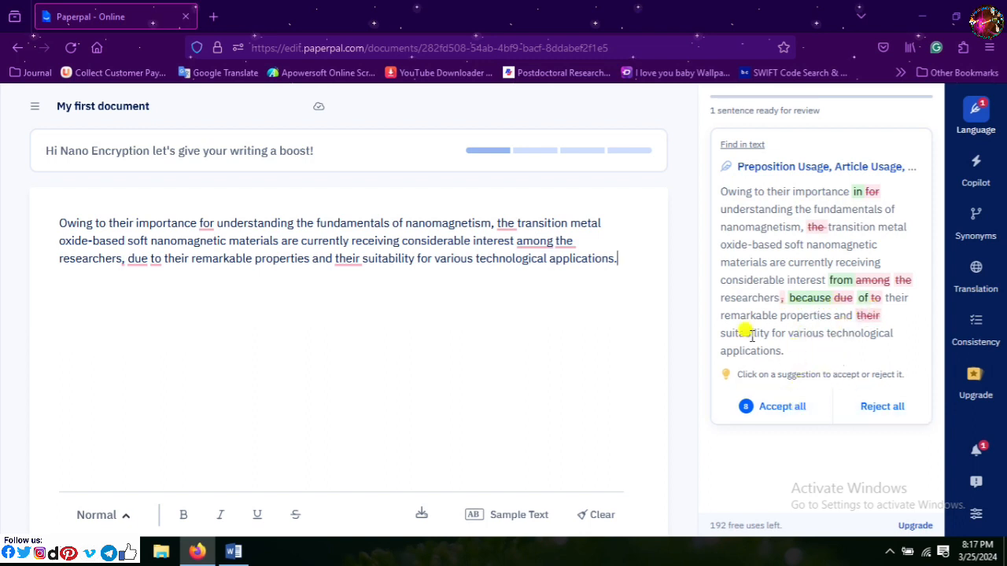
left_click(788, 407)
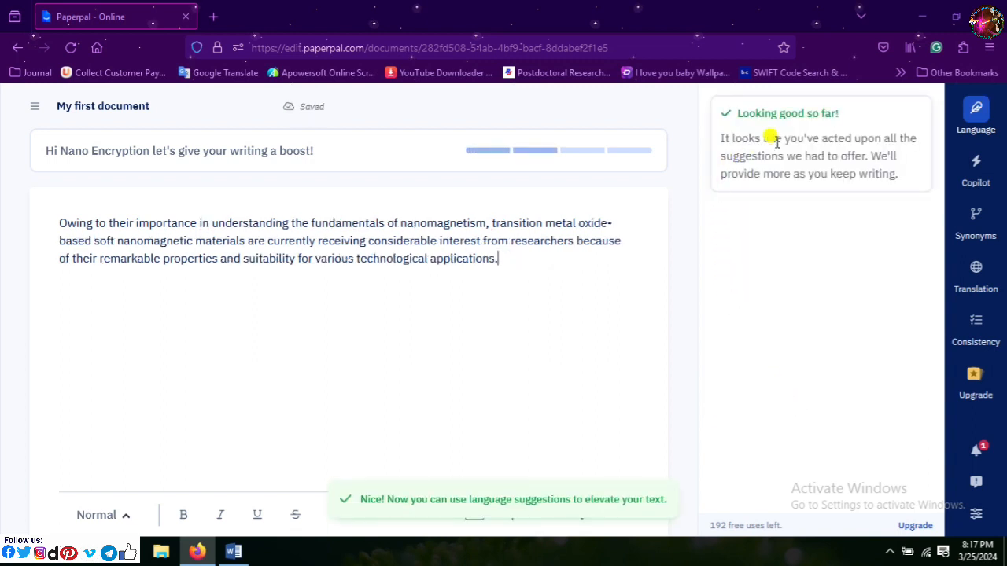
- Try to get academic synonyms by highlighting part of the sentence
left_click(968, 244)
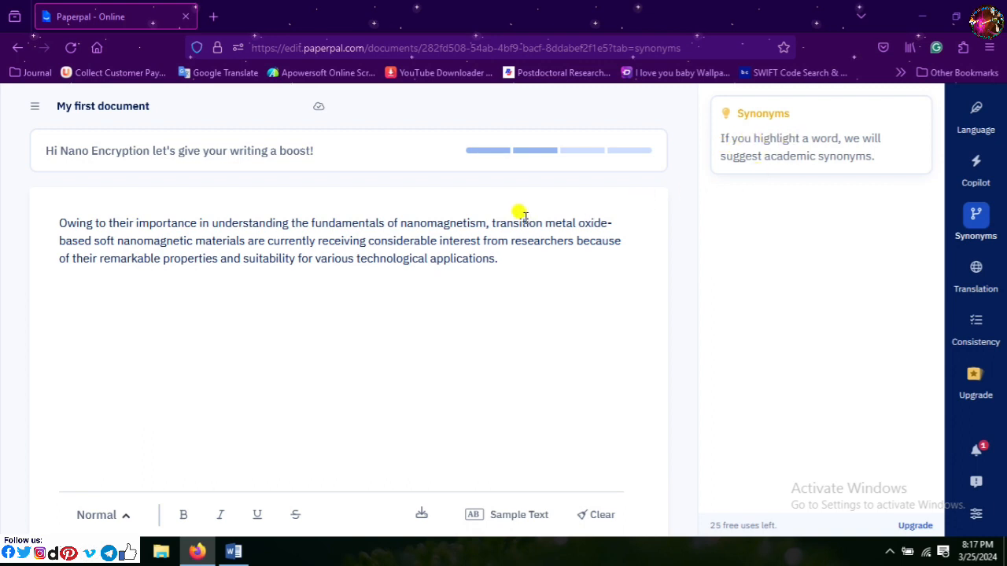
left_click_drag(495, 220, 595, 228)
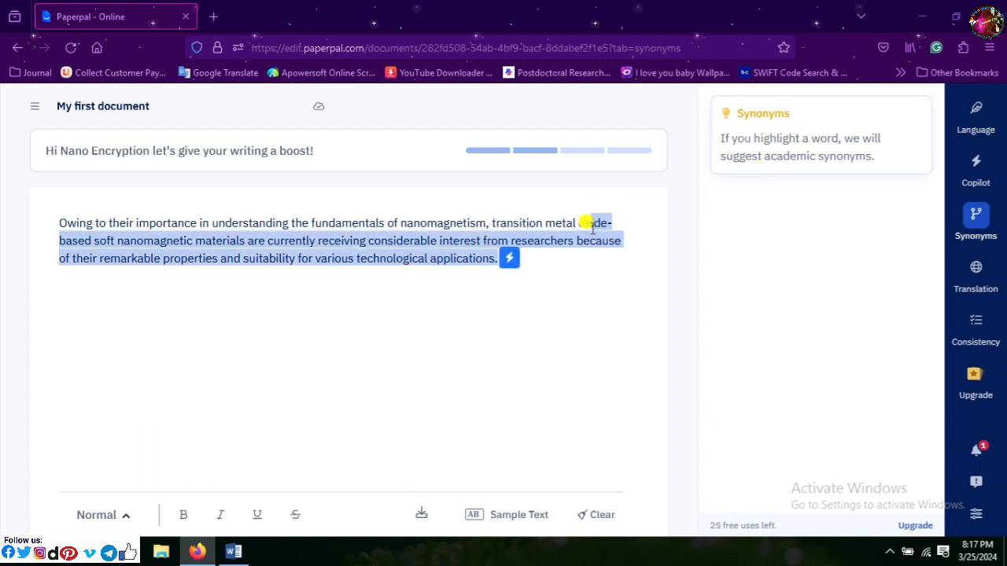
left_click(577, 275)
- Select the whole sentence and generate a paraphrase of it
left_click_drag(512, 266, 368, 241)
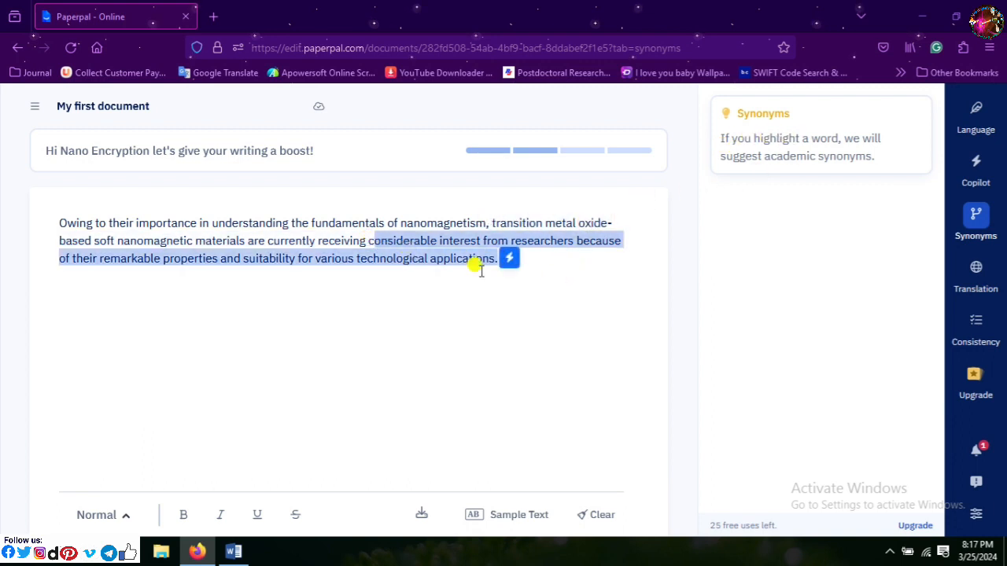
key("ctrl+a")
left_click(508, 261)
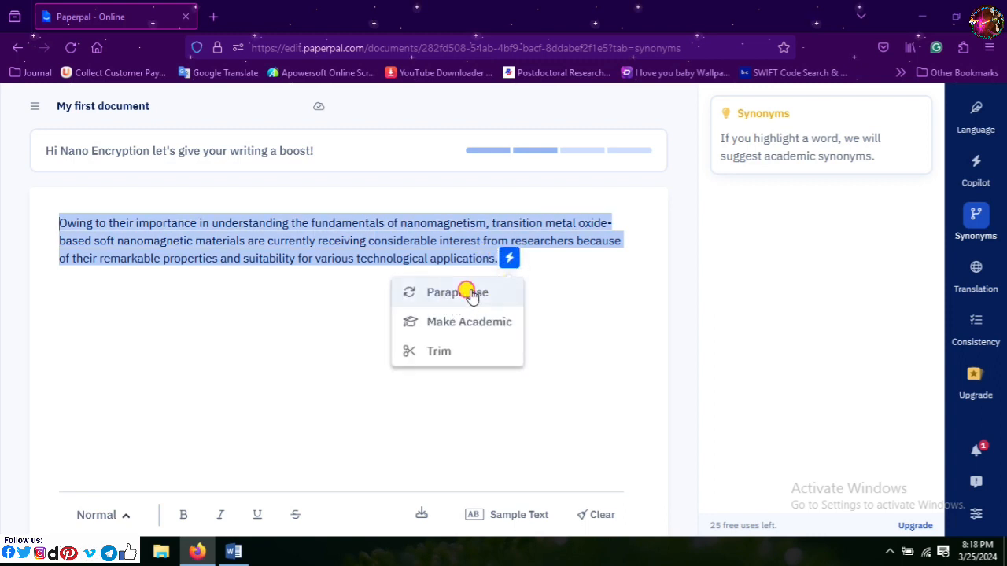
left_click(471, 294)
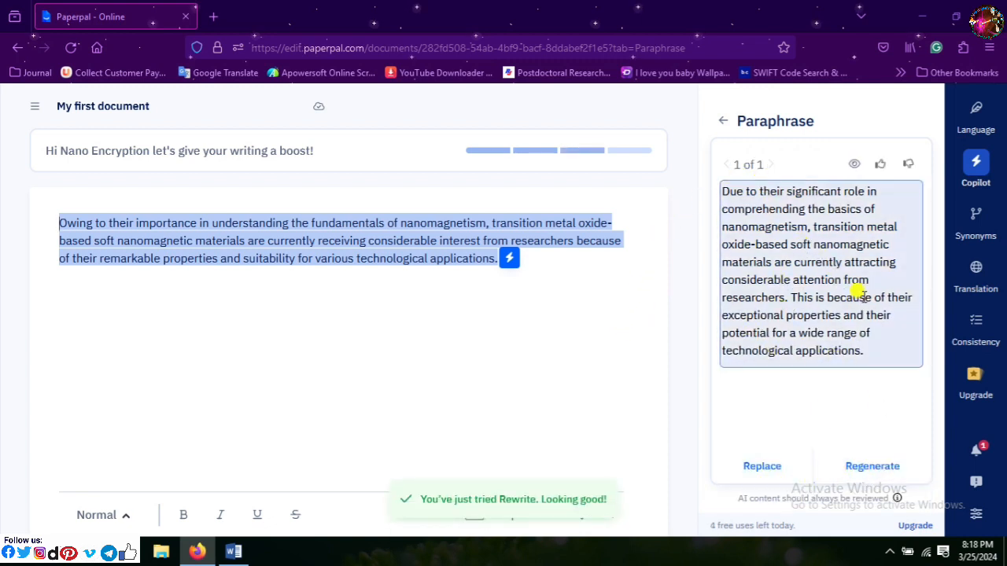
- Regenerate the paraphrase and try replacing the original sentence with the second version
left_click(773, 240)
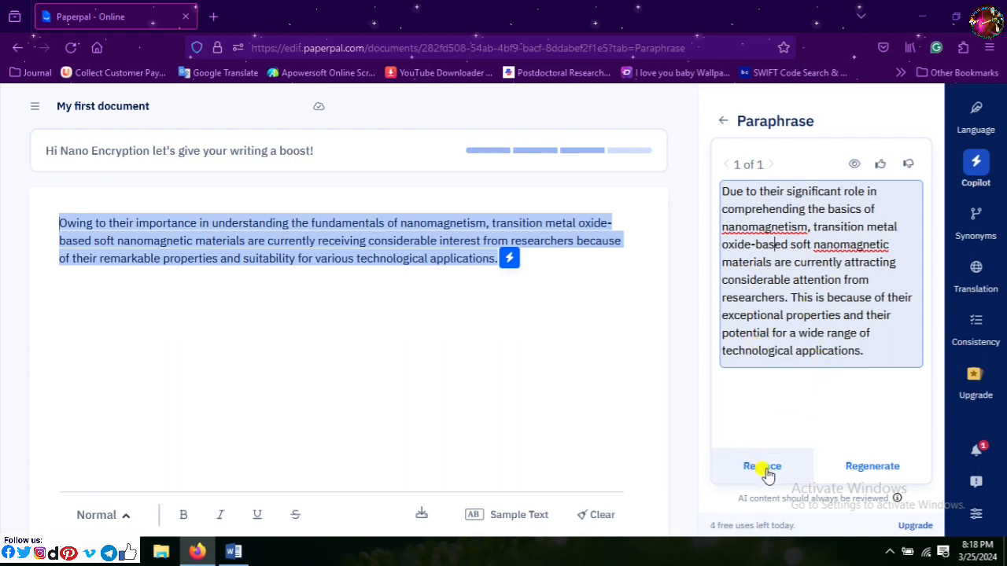
left_click(857, 468)
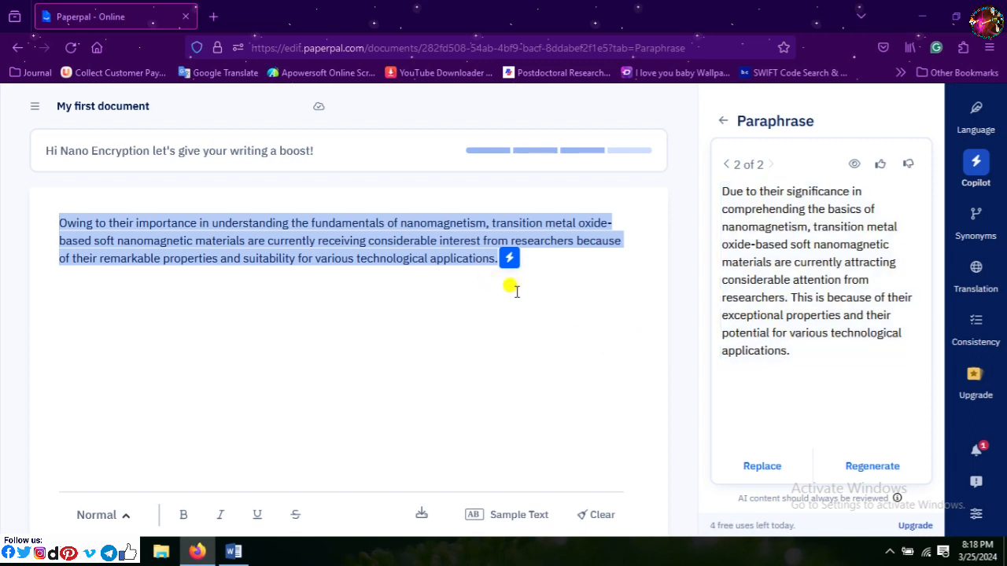
left_click(753, 472)
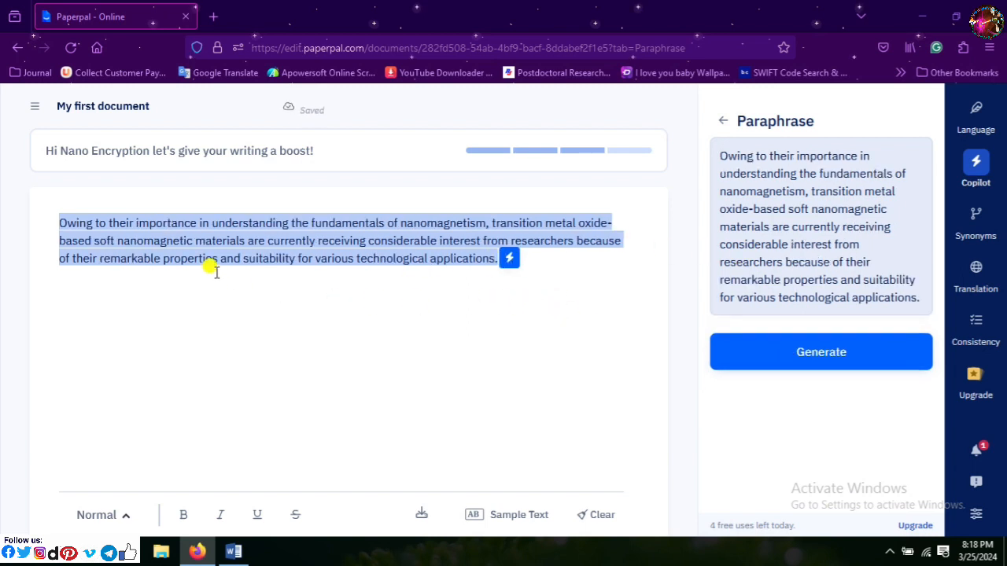
- Copy the corrected sentence, switch to Word, replace the original opening sentence of the Introduction with it, and remove its period before the citation
right_click(354, 245)
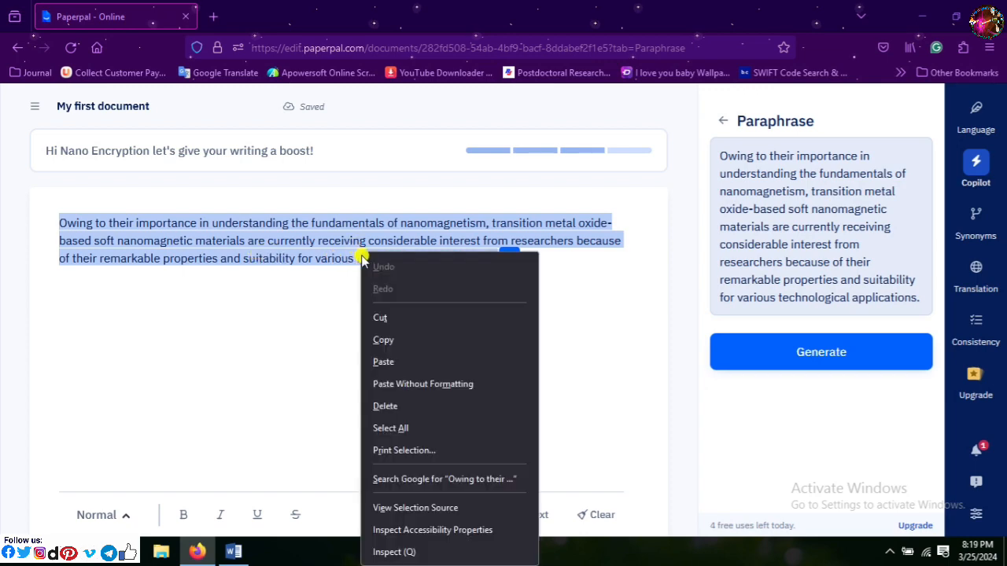
left_click(366, 339)
left_click(233, 553)
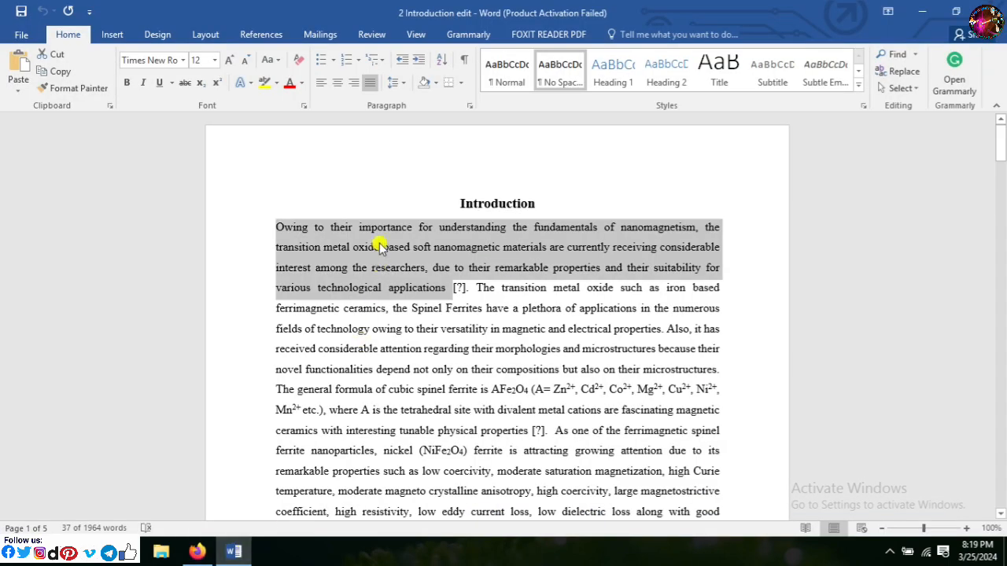
key("Delete")
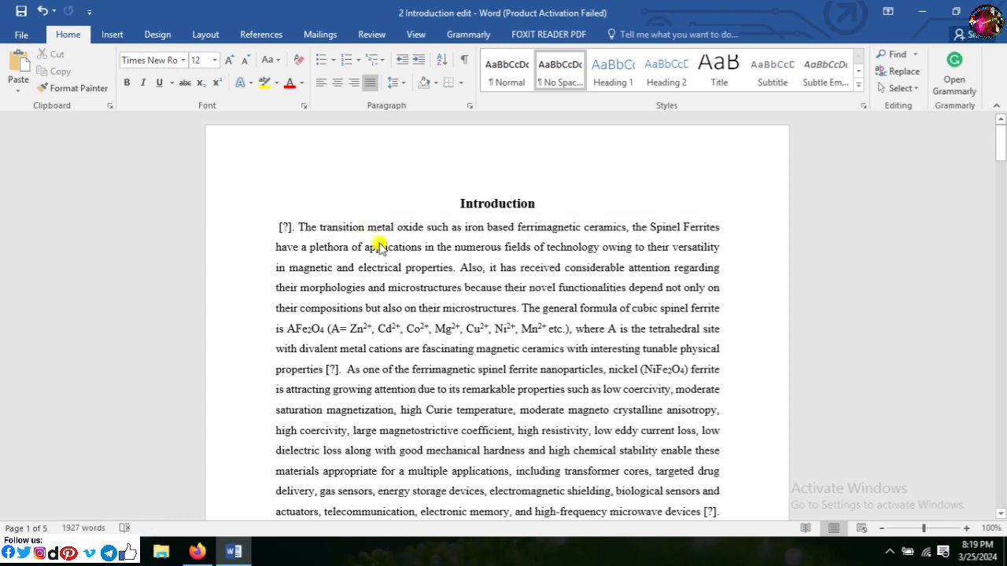
key("ctrl+v")
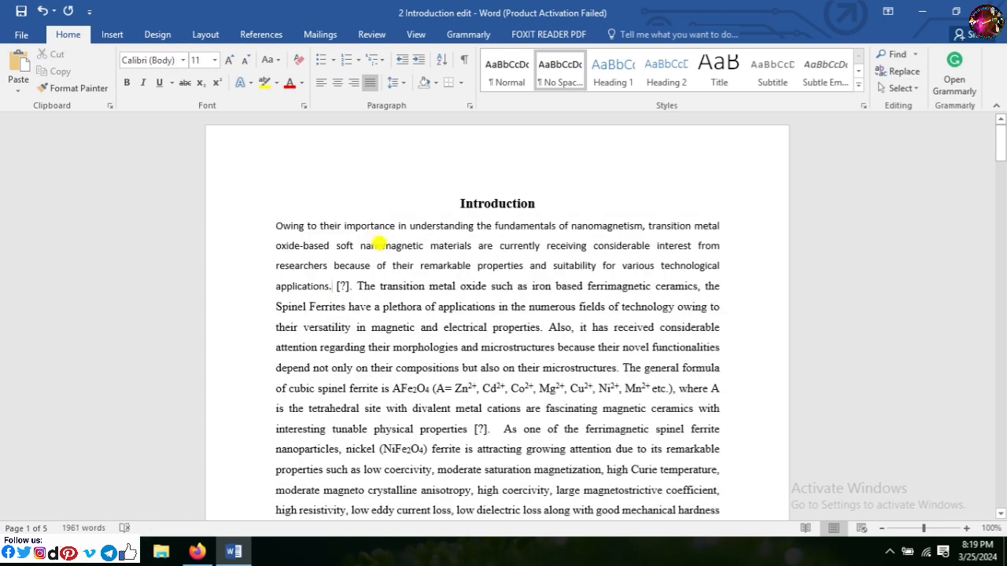
key("BackSpace")
key("Delete")
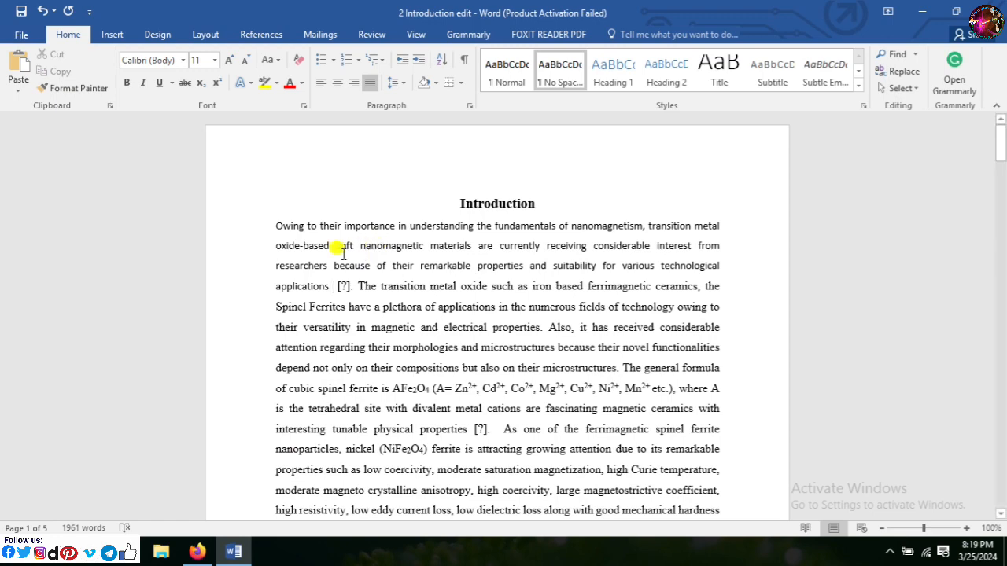
- Format the pasted opening sentence in Times New Roman, 12 pt, with red font color
left_click(271, 226)
left_click(327, 286, "shift")
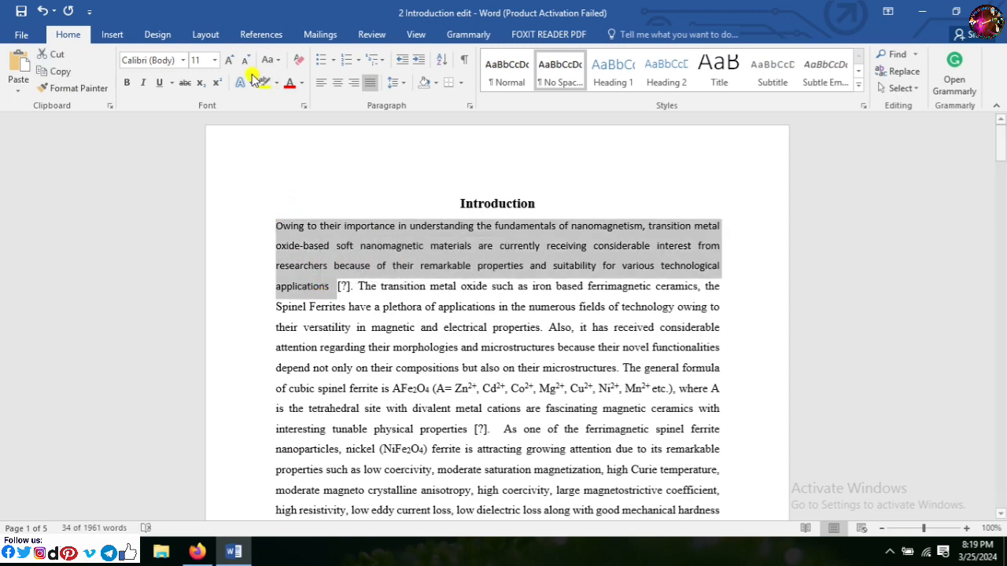
left_click(181, 61)
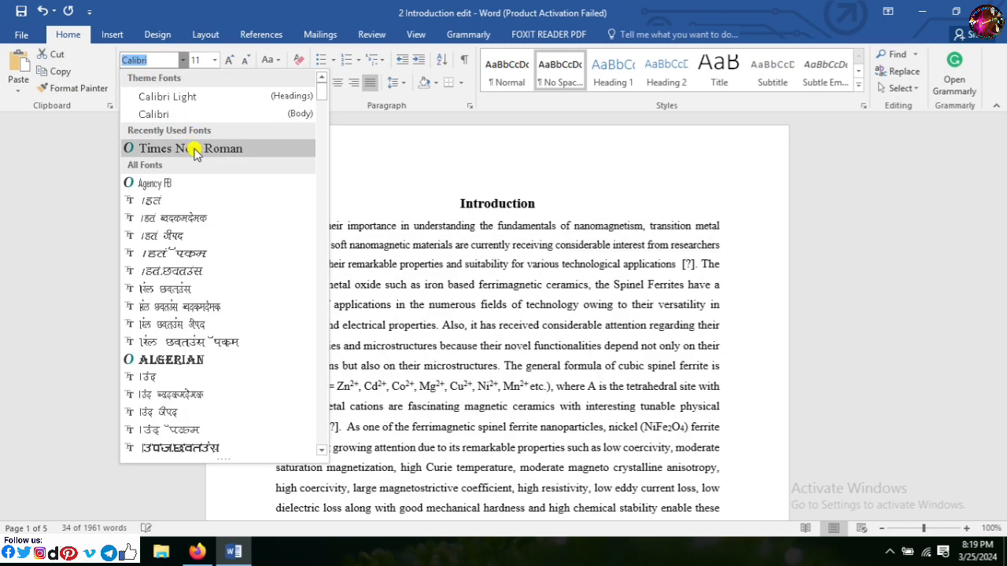
left_click(155, 149)
left_click(226, 61)
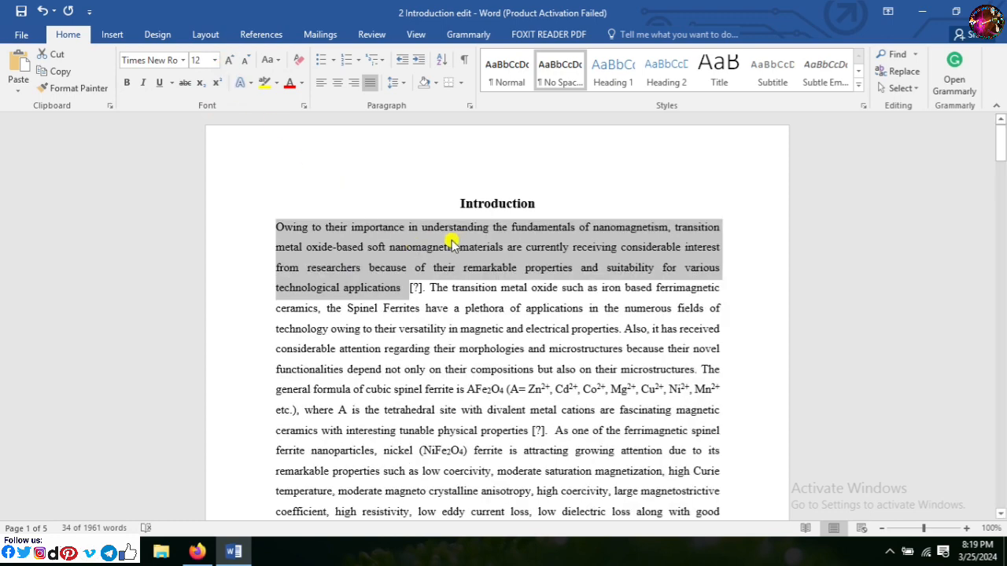
left_click(289, 84)
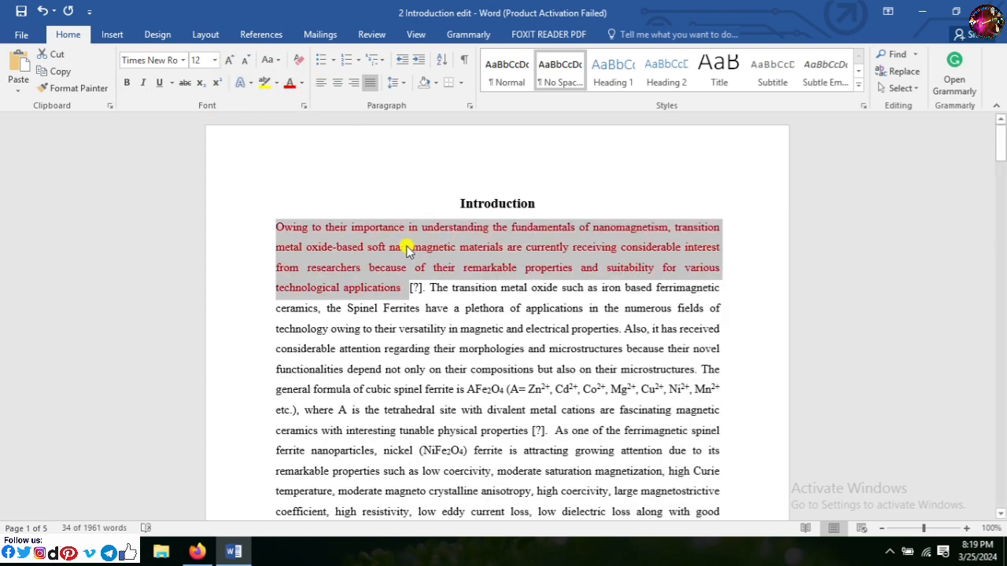
- Copy the two sentences from "The transition metal oxide" to "microstructures." and paste them over the old text in Paperpal
left_click(492, 284)
left_click_drag(431, 288, 687, 356)
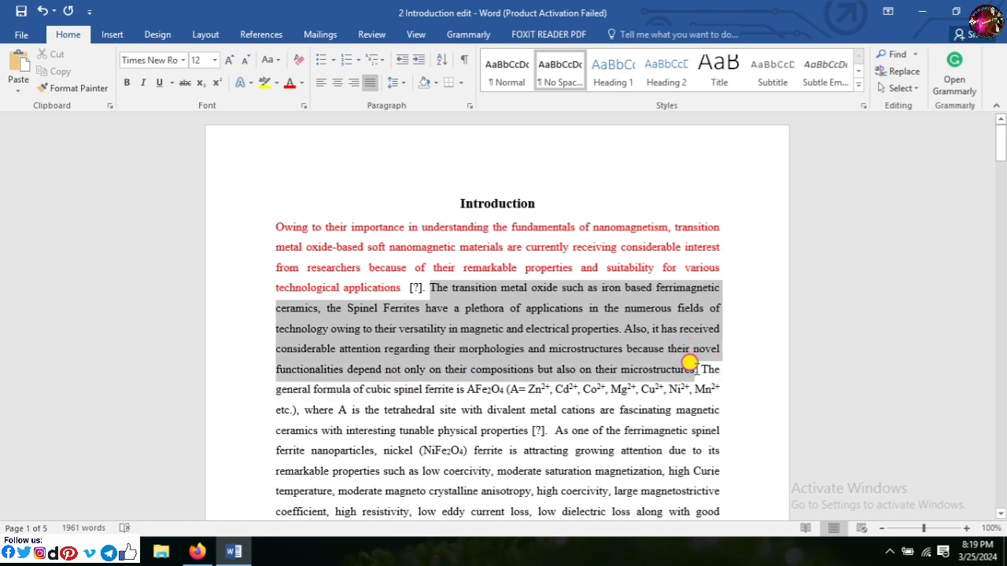
right_click(569, 322)
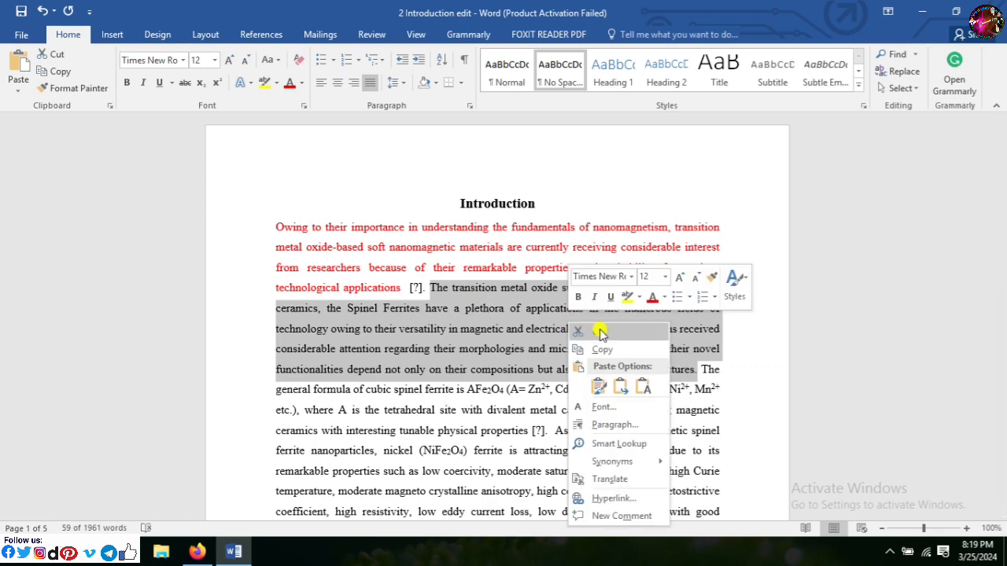
left_click(609, 350)
left_click(197, 552)
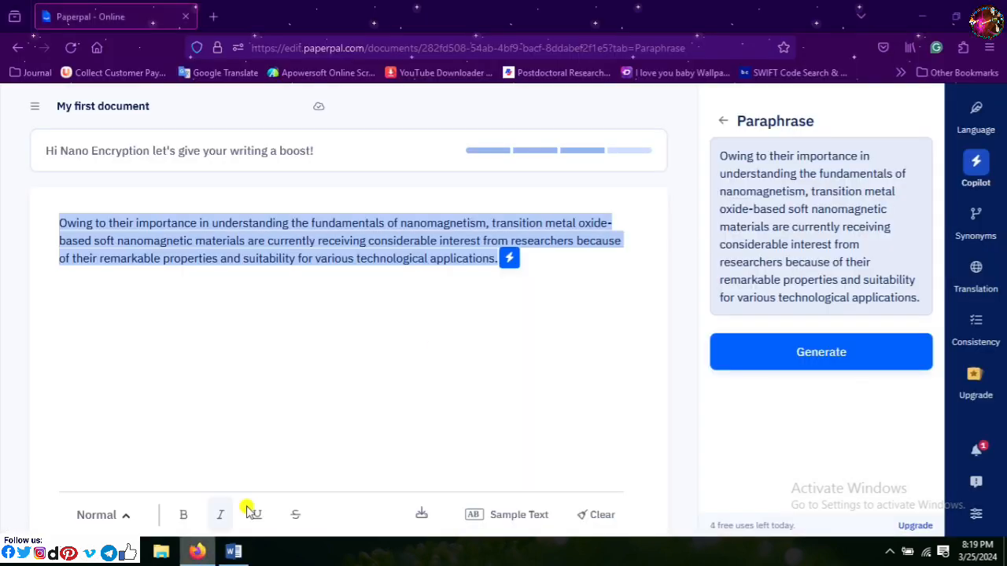
key("BackSpace")
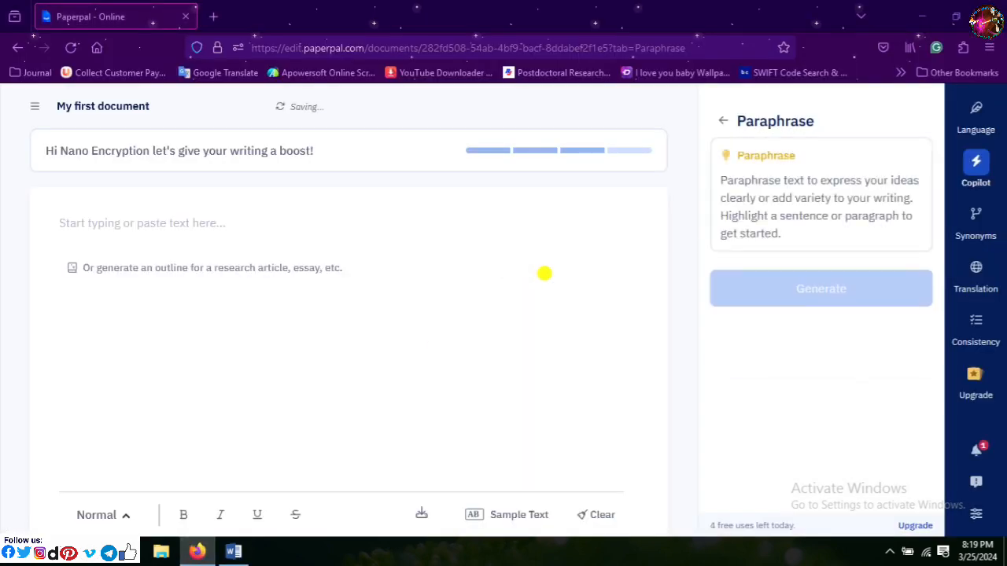
key("ctrl+v")
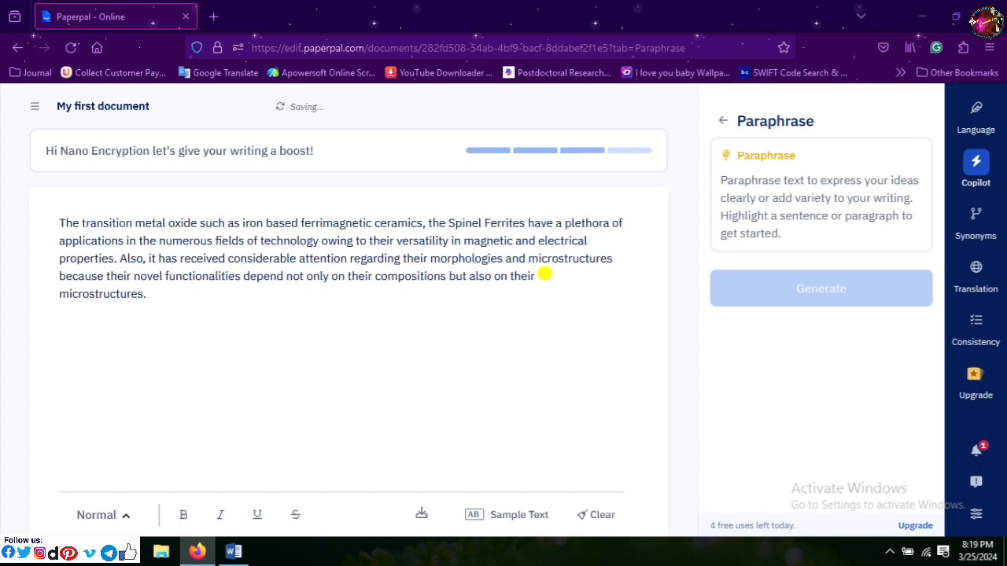
- Retype the final period, dismiss the Copilot introduction, and accept all language suggestions for both sentences
key("BackSpace")
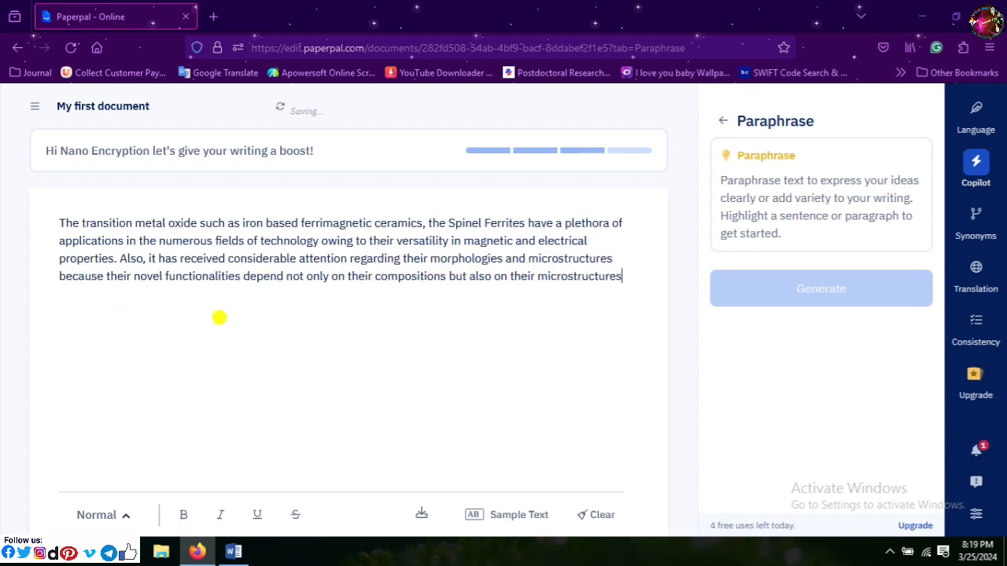
type(".")
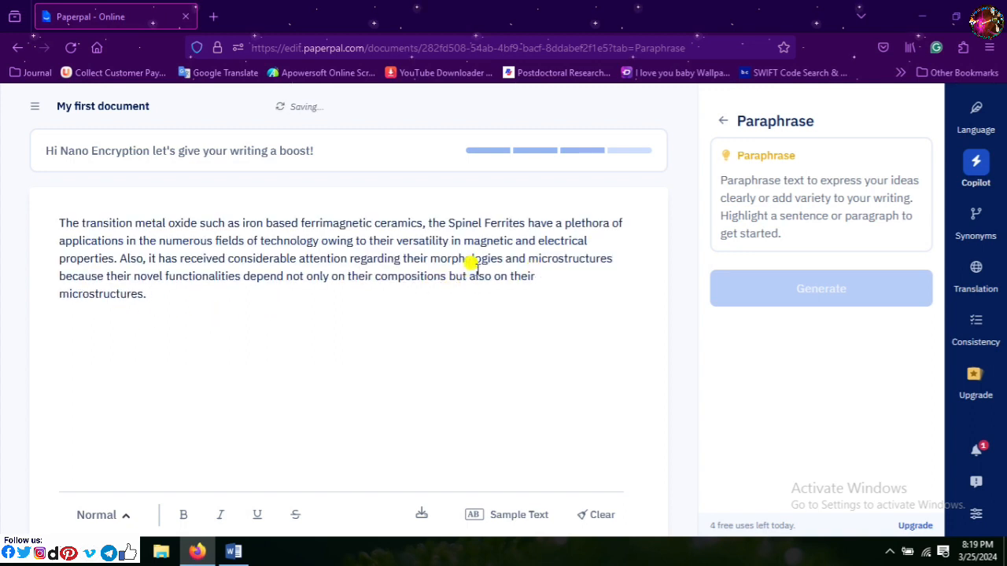
left_click(722, 126)
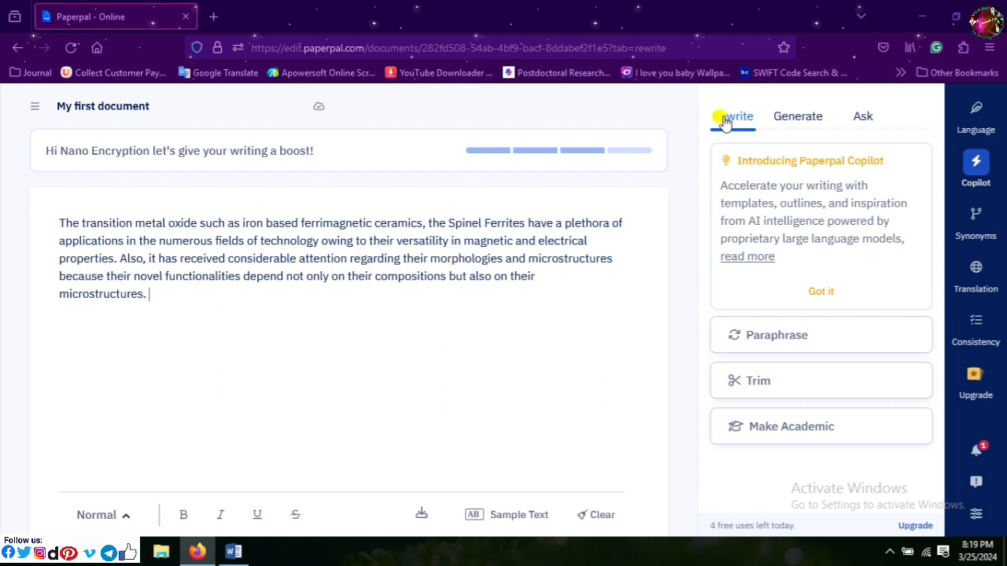
left_click(820, 292)
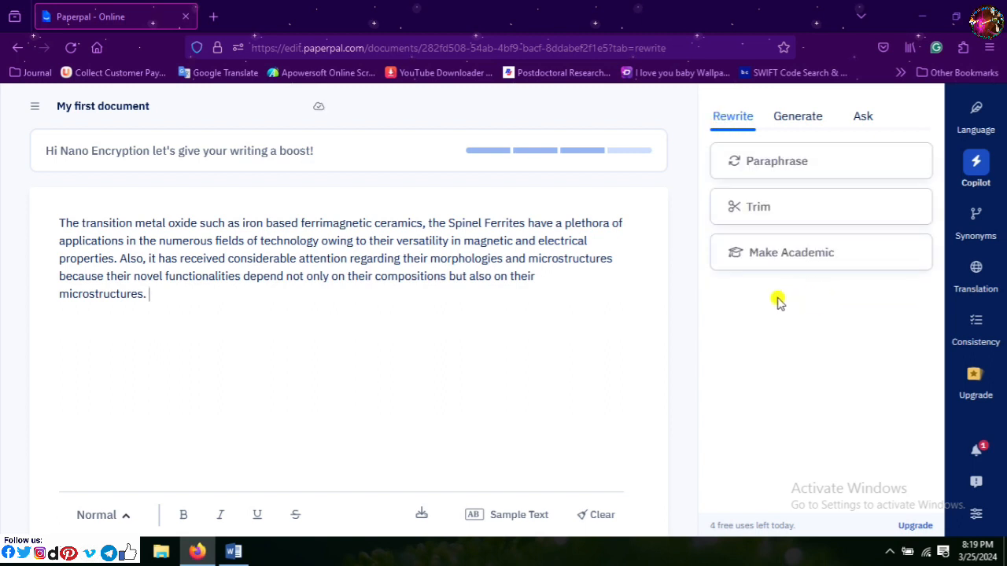
left_click(974, 136)
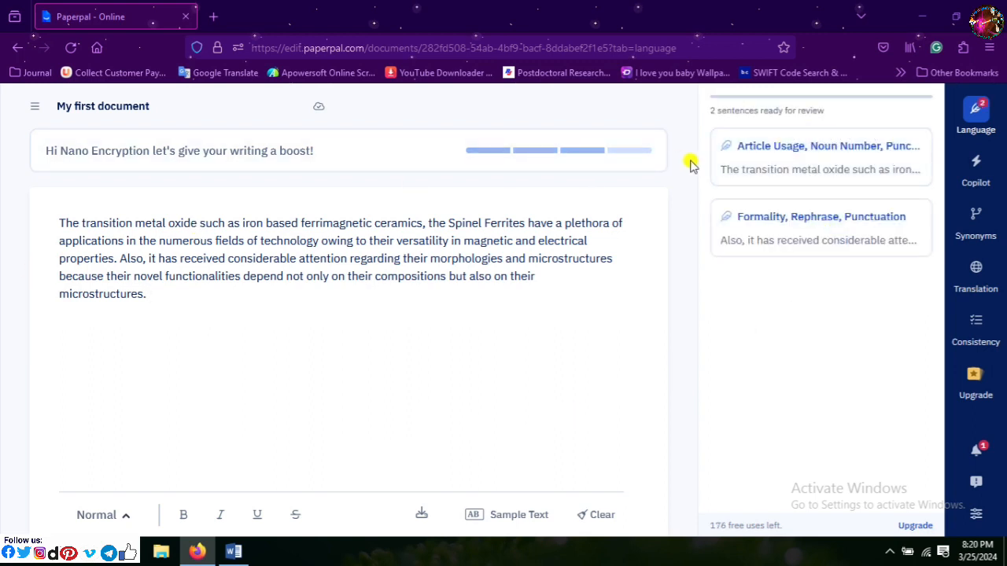
left_click(771, 157)
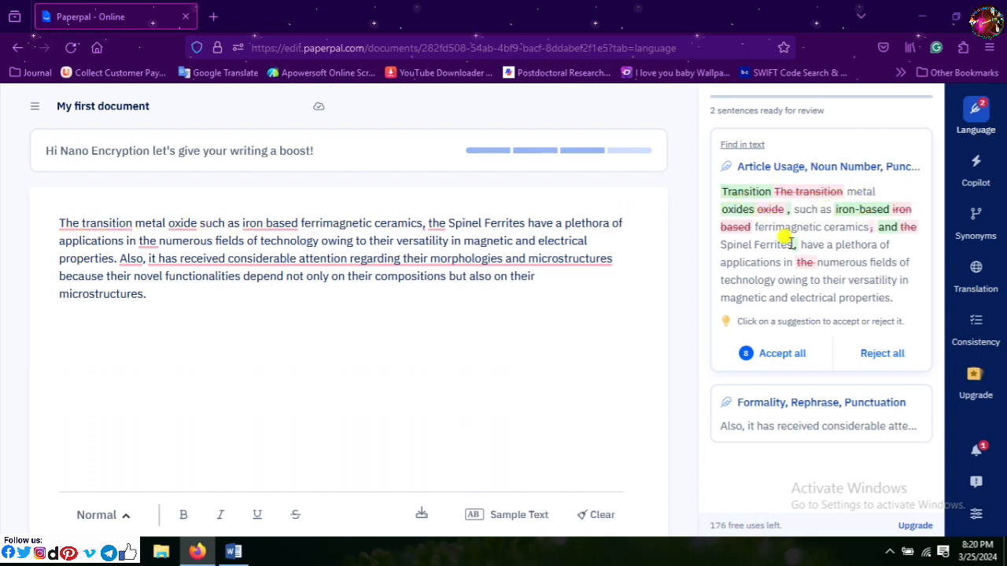
left_click(784, 353)
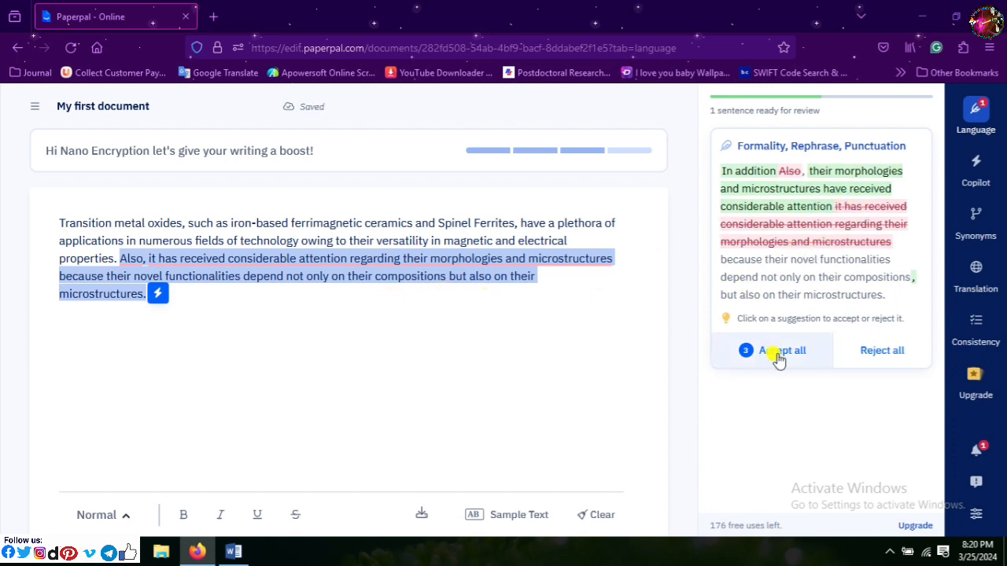
left_click(777, 356)
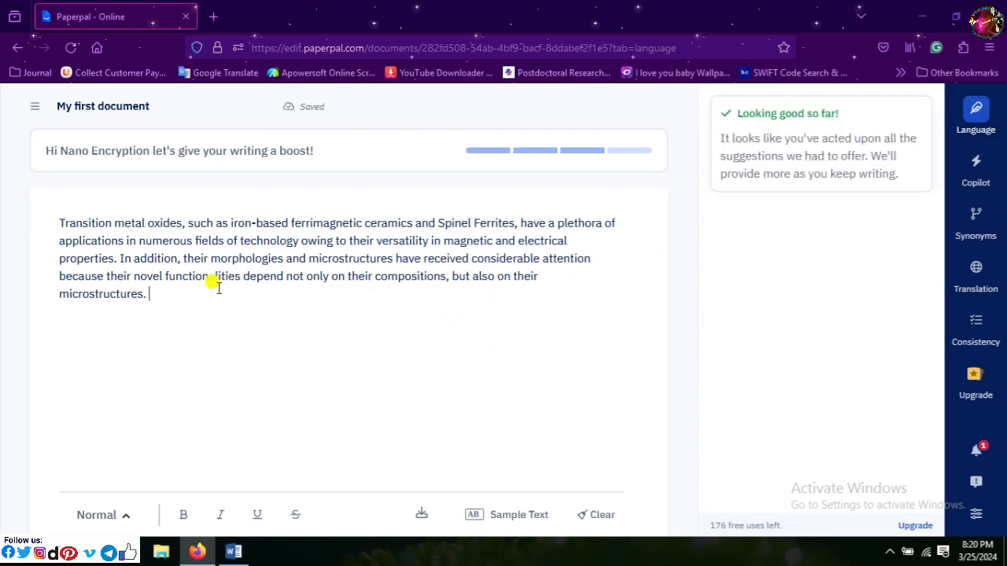
- Cut the corrected text, switch to Word, and replace the two selected original sentences with it, deleting the period after the preceding citation
key("ctrl+a")
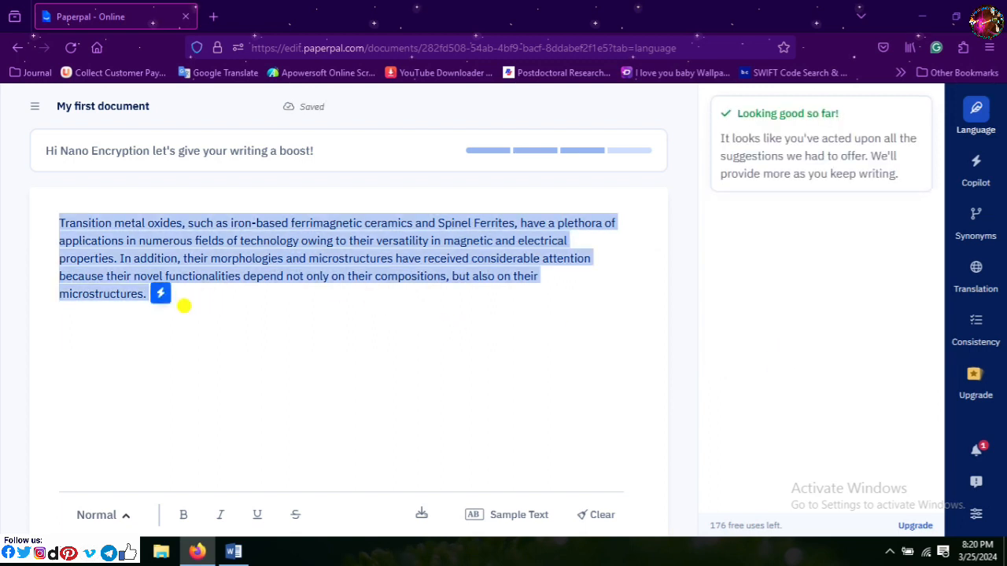
right_click(203, 243)
left_click(230, 316)
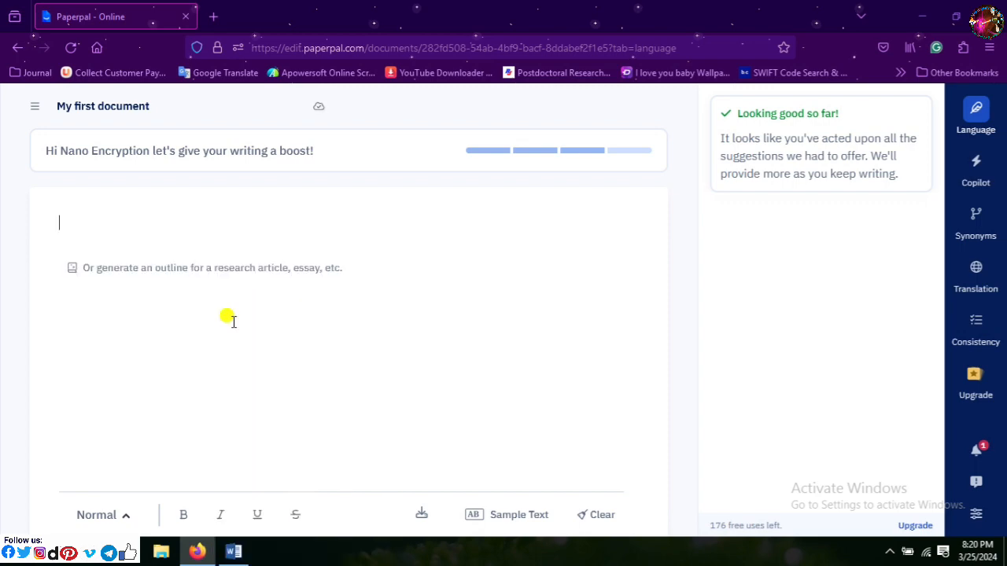
left_click(232, 552)
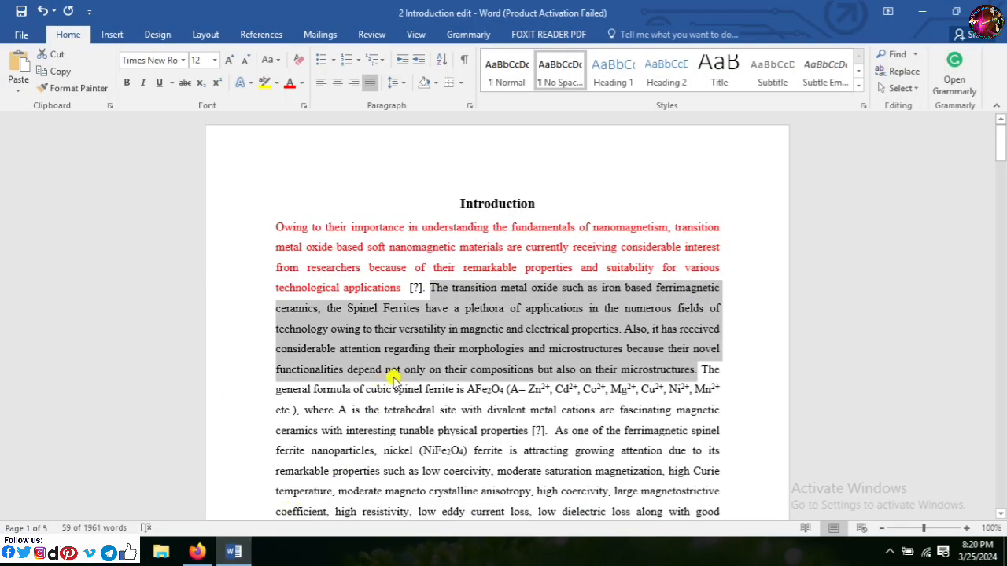
key("Delete")
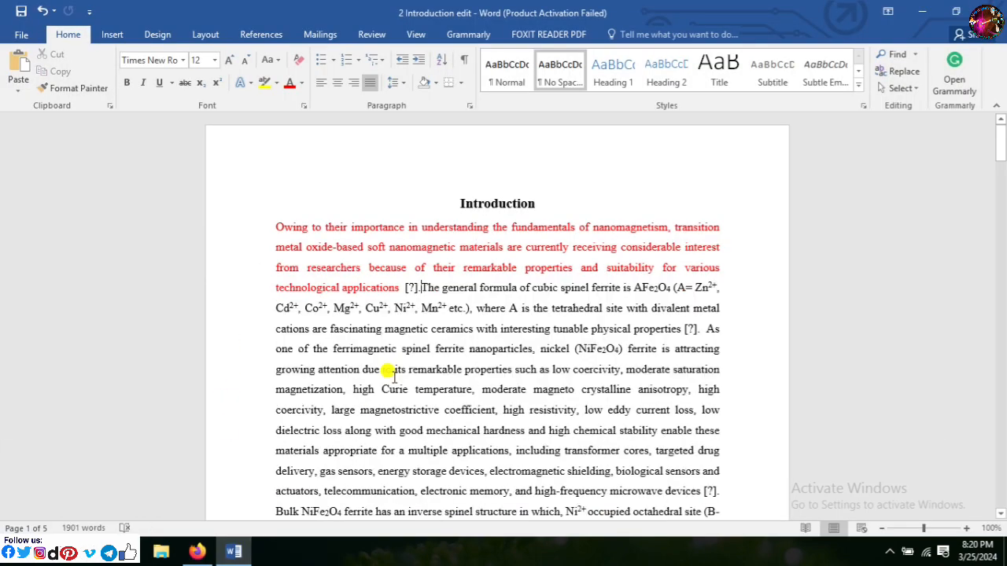
key("BackSpace")
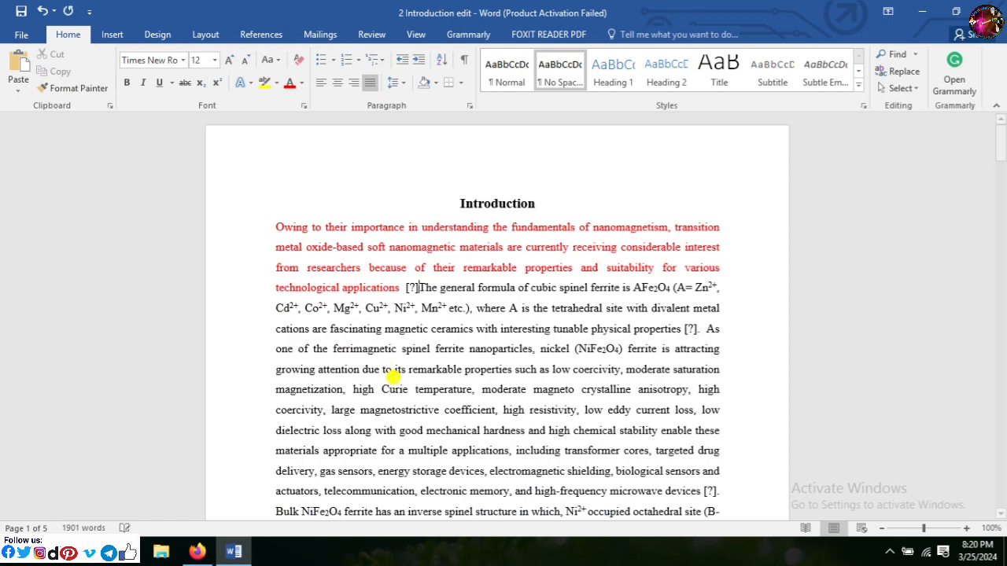
key("ctrl+v")
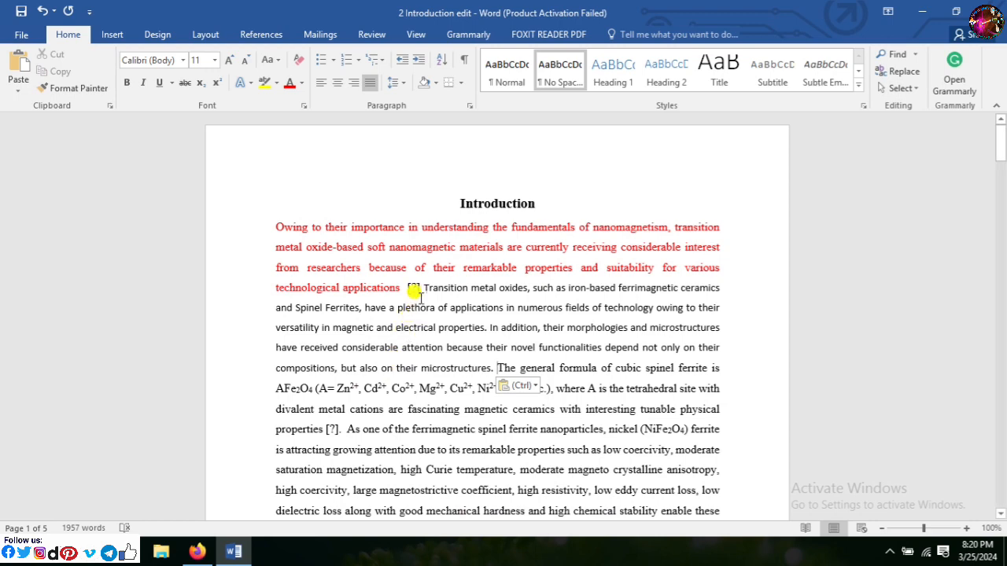
- Format the newly pasted "Transition metal oxides" passage as 12 pt Times New Roman in red
left_click_drag(423, 288, 488, 369)
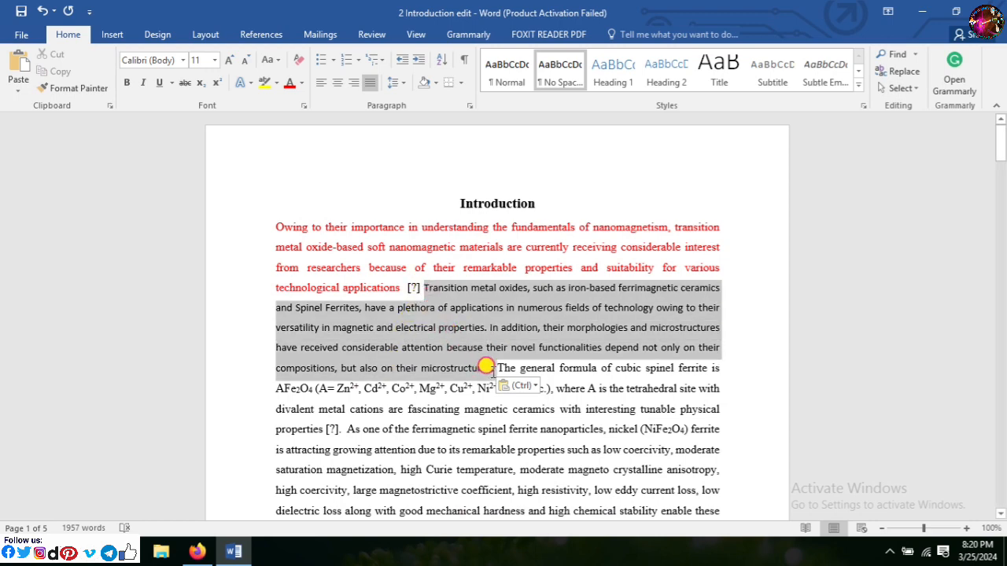
left_click(228, 59)
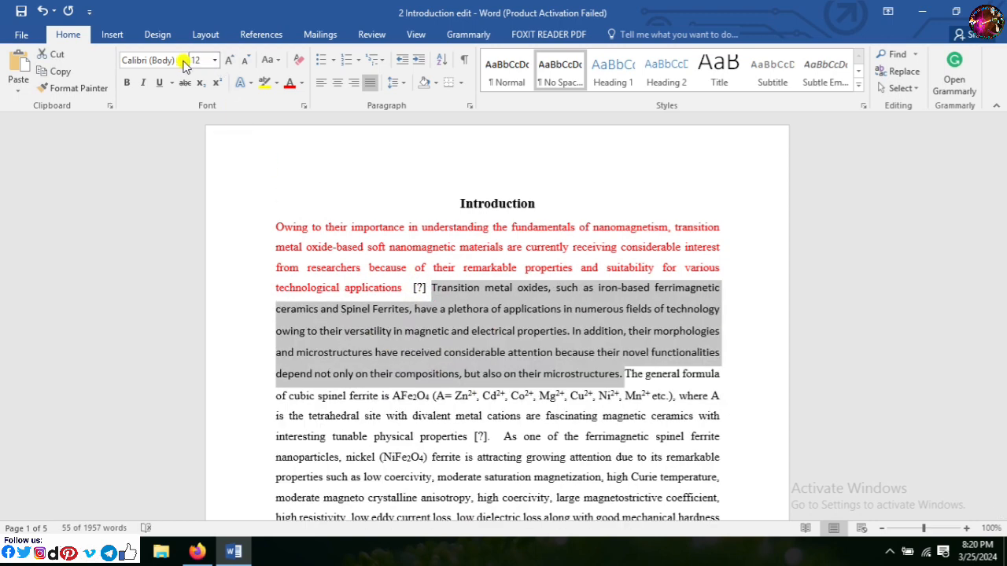
left_click(182, 60)
left_click(195, 149)
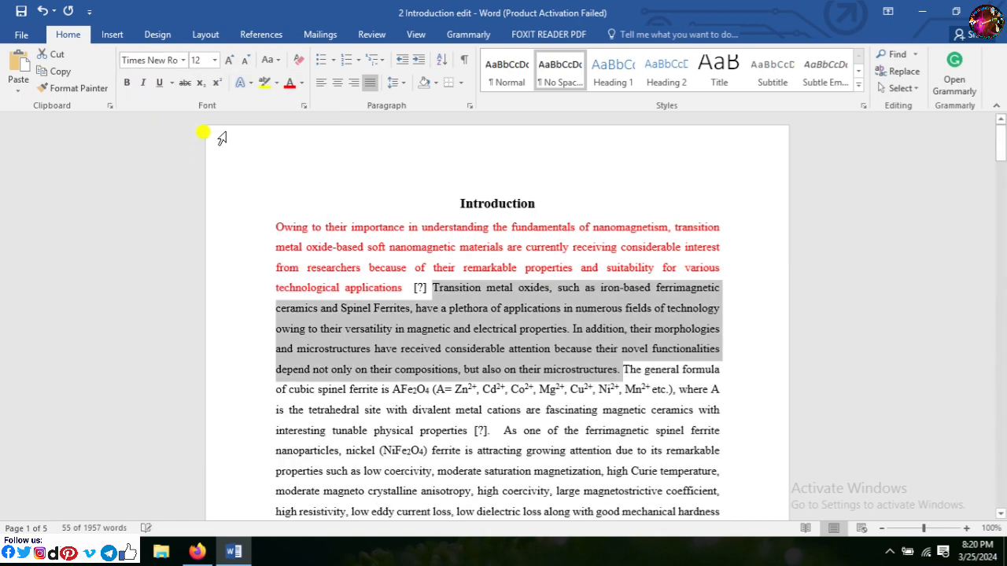
left_click(290, 83)
- Copy the sentence from "As one of the ferrimagnetic spinel ferrite" to "microwave devices" and paste it into the empty Paperpal document
left_click_drag(1002, 146, 1003, 169)
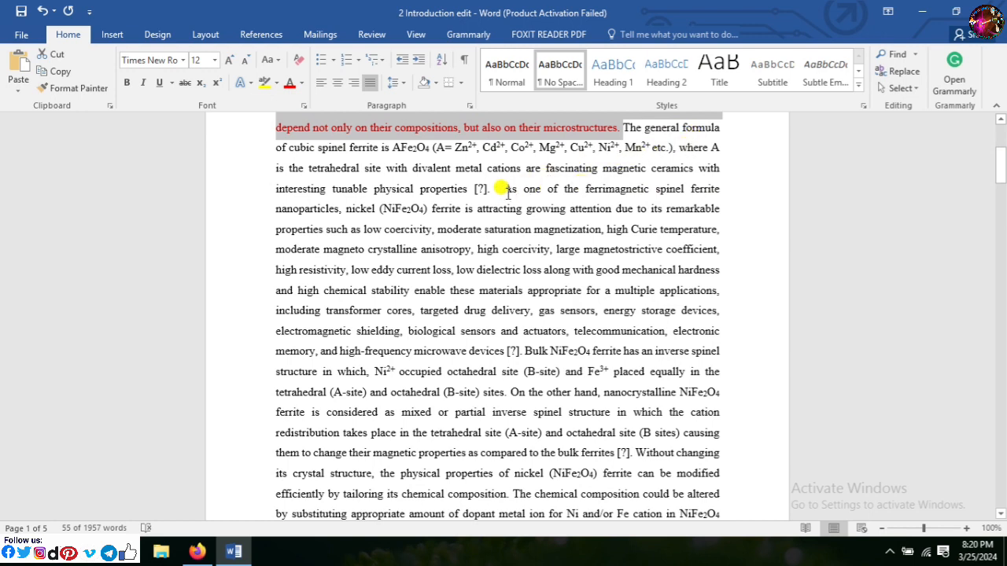
left_click_drag(498, 186, 486, 340)
right_click(423, 318)
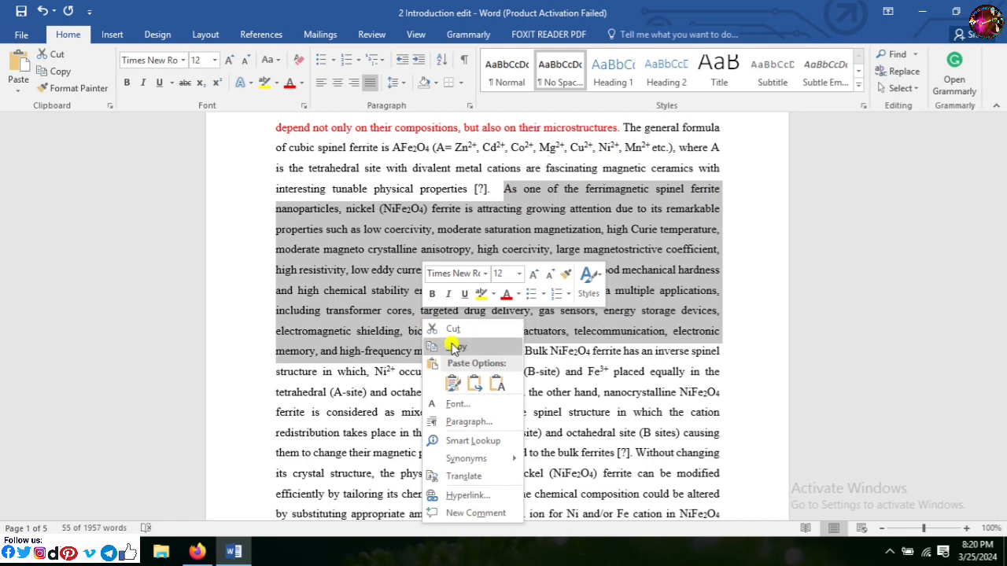
left_click(453, 344)
left_click(197, 552)
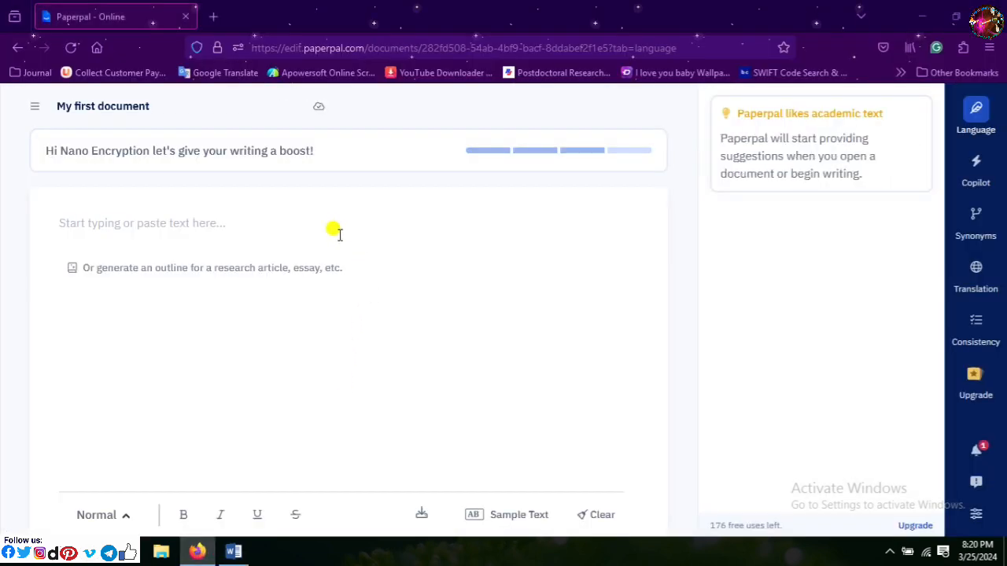
left_click(335, 231)
key("ctrl+v")
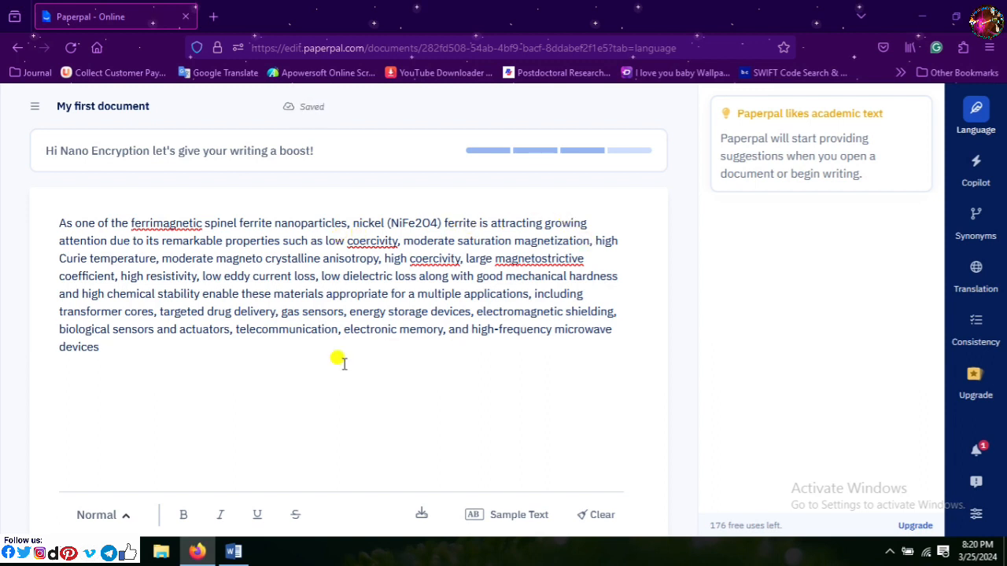
- Add a final period to the pasted ferrimagnetic spinel ferrite sentence and accept all language suggestions for it
type(".")
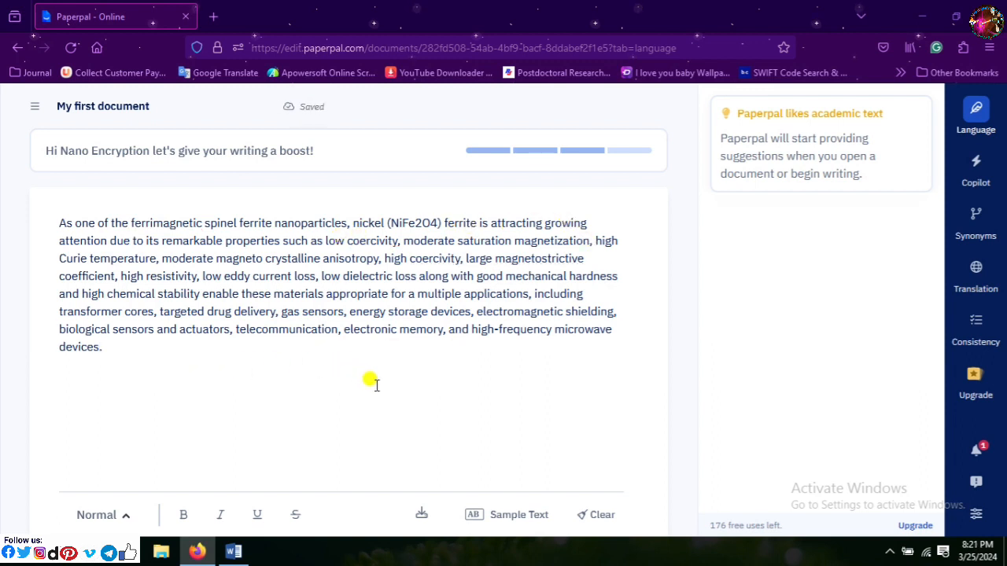
left_click(977, 106)
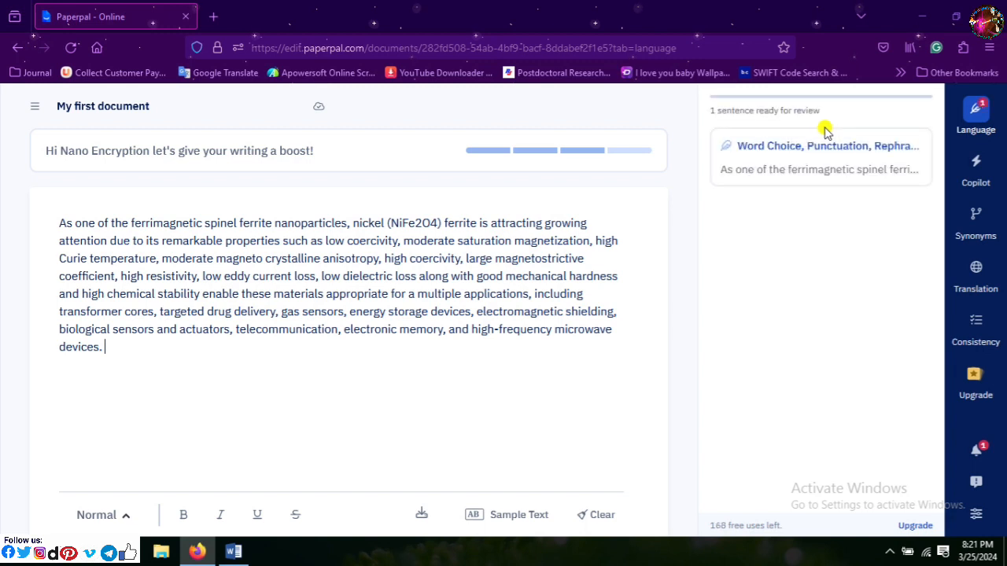
left_click(803, 165)
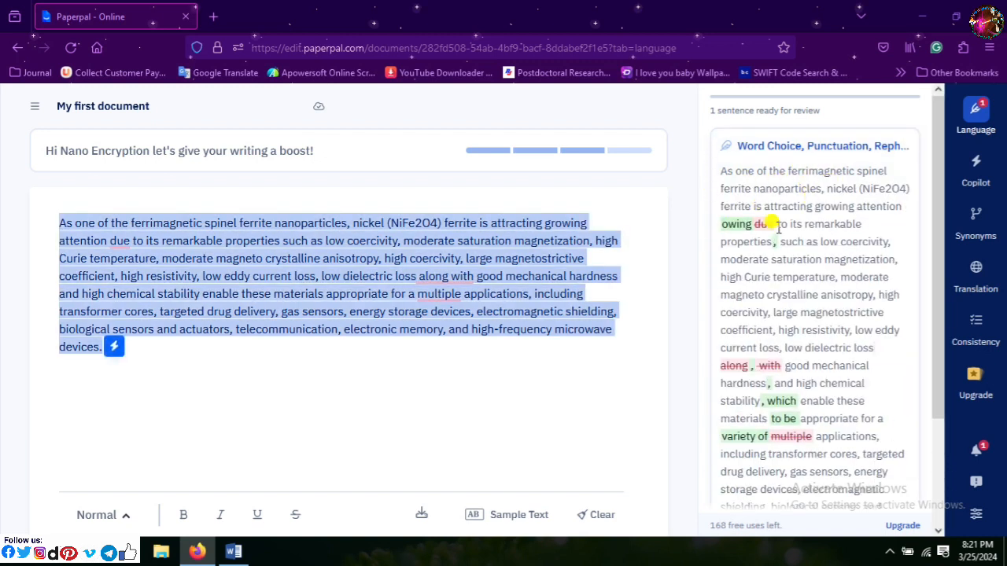
left_click_drag(936, 246, 918, 364)
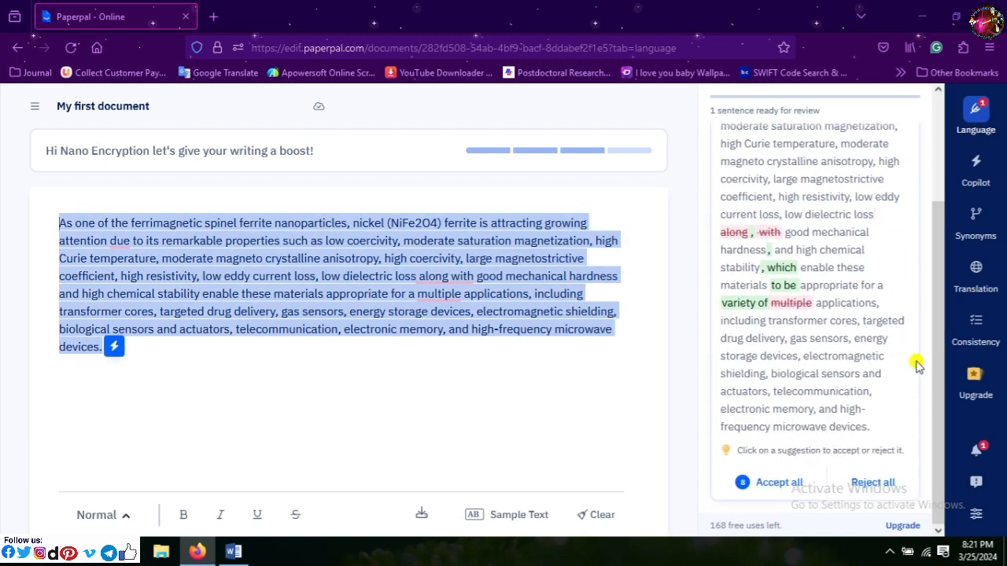
left_click(774, 486)
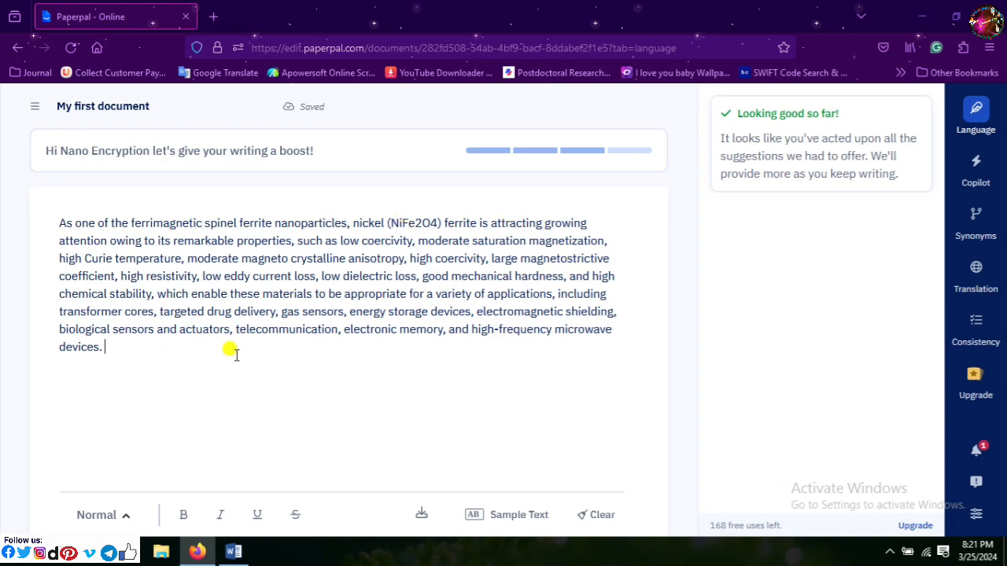
- Copy the whole corrected text, switch to Word, and replace the selected original "As one of the ferrimagnetic spinel ferrite" sentence with it
key("ctrl+a")
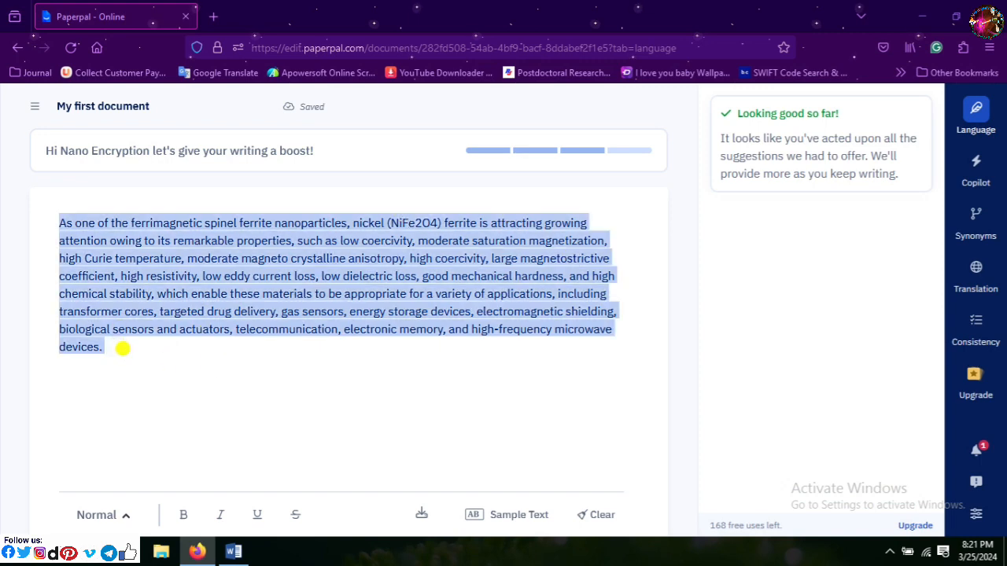
left_click(232, 553)
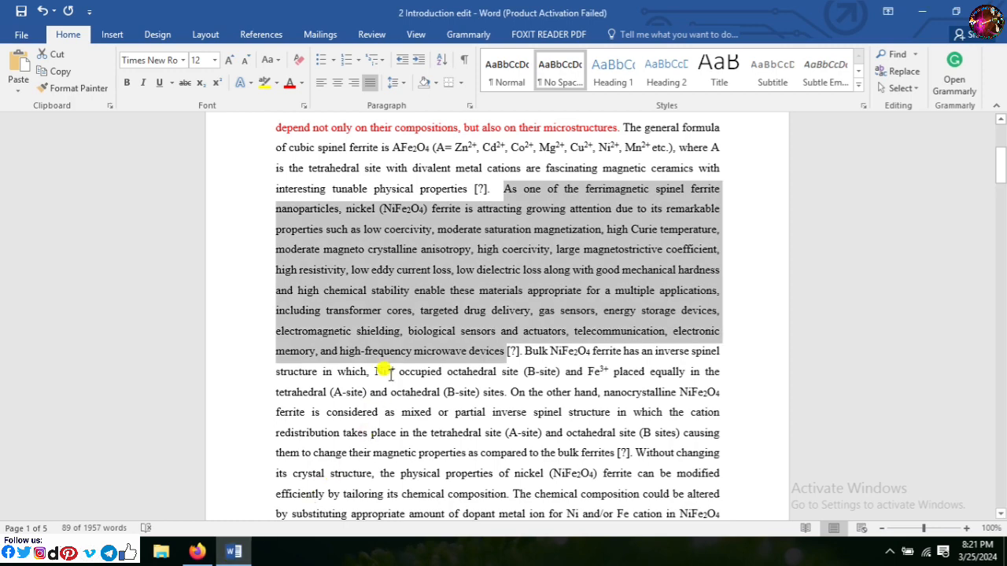
key("Delete")
key("ctrl+v")
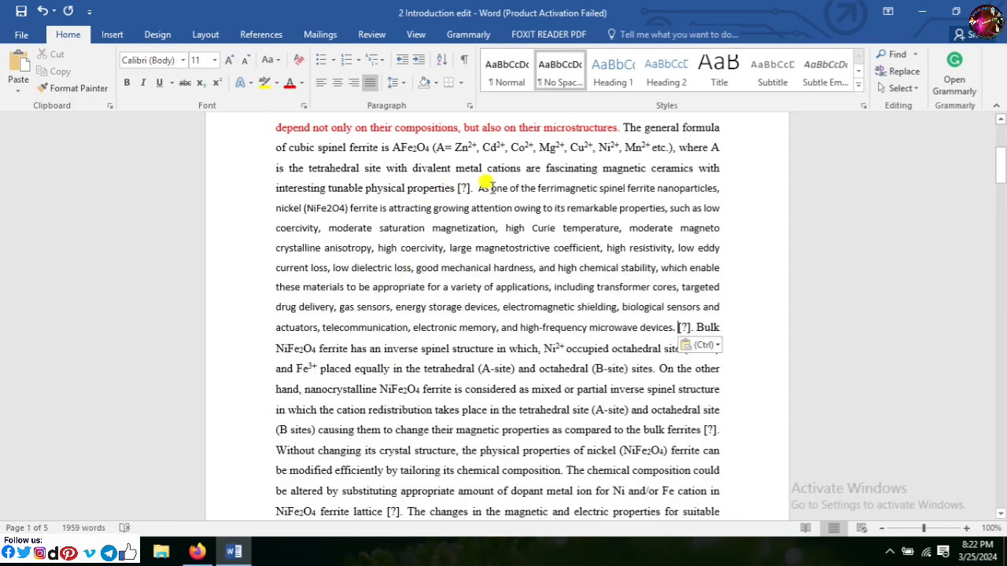
- Format the newly pasted "As one of the ferrimagnetic" sentence as 12 pt Times New Roman in red
mouse_move(476, 186)
left_mouse_down()
mouse_move(639, 289)
mouse_move(653, 319)
mouse_move(668, 324)
left_mouse_up()
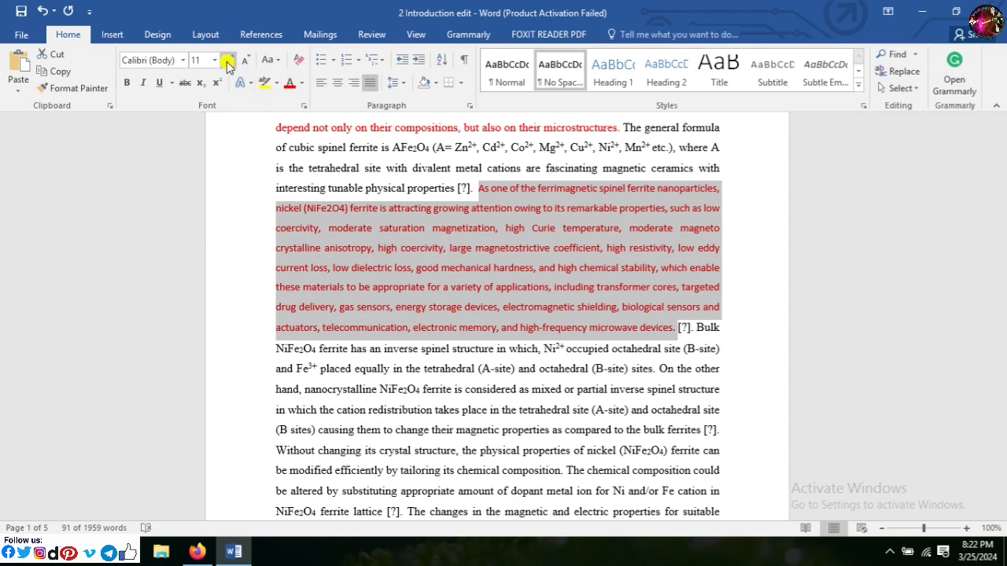
left_click(228, 60)
left_click(183, 59)
left_click(193, 150)
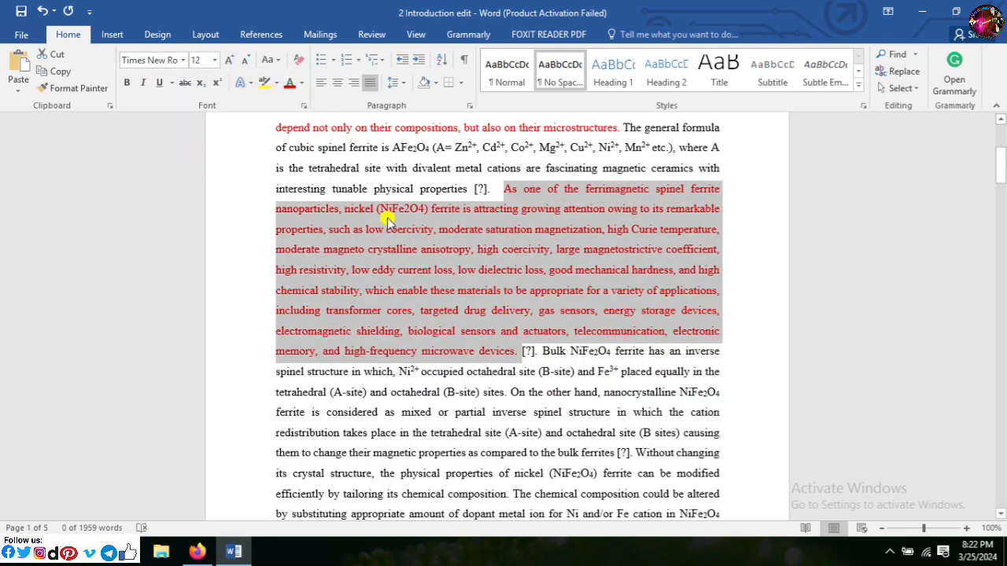
- Remove the extra space before "As one of" and the period after "microwave devices", ahead of the citation
left_click(497, 189)
key("Delete")
key("Delete")
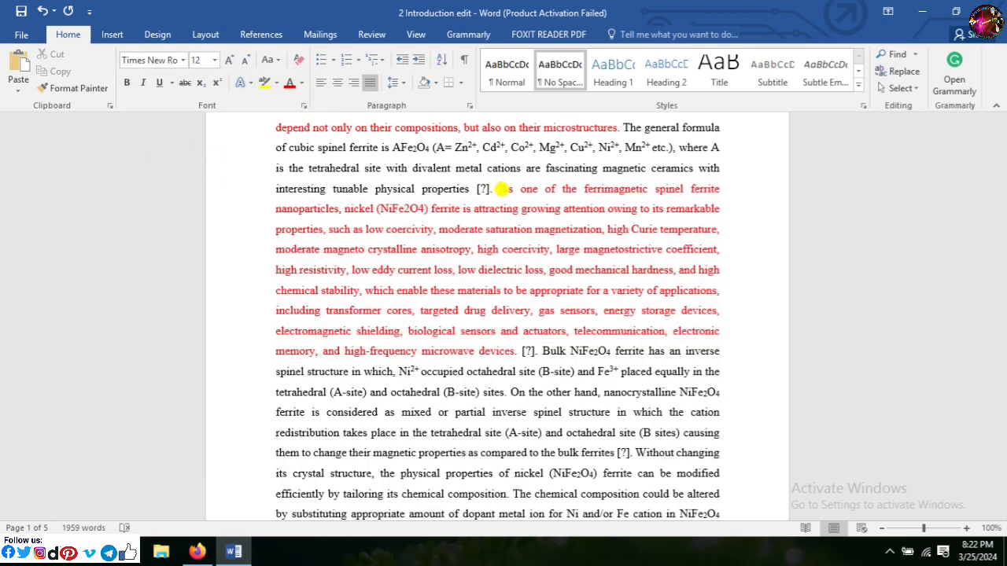
key("ctrl+z")
left_click(517, 351)
key("BackSpace")
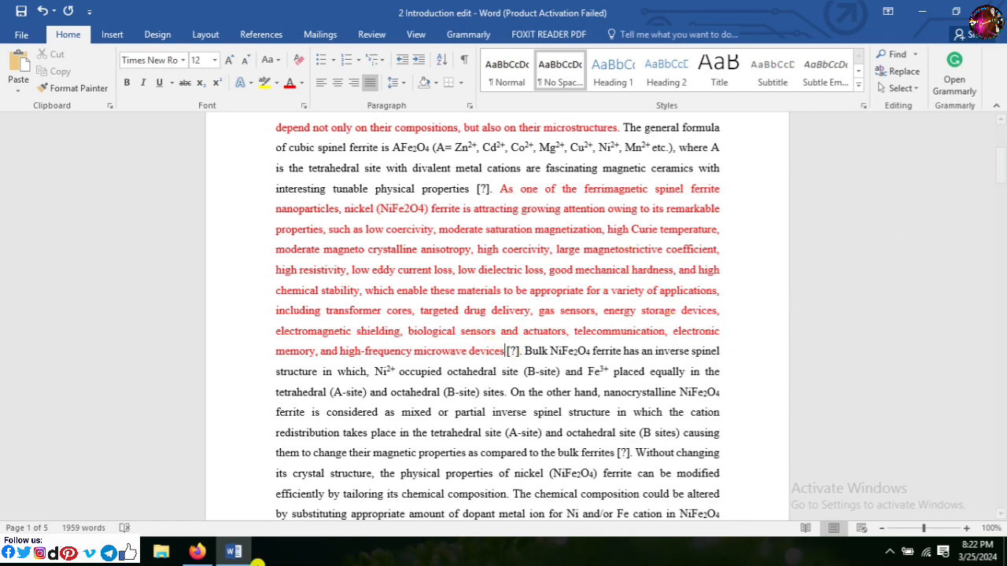
- Switch back to Paperpal and clear all the current text from the document
left_click(197, 551)
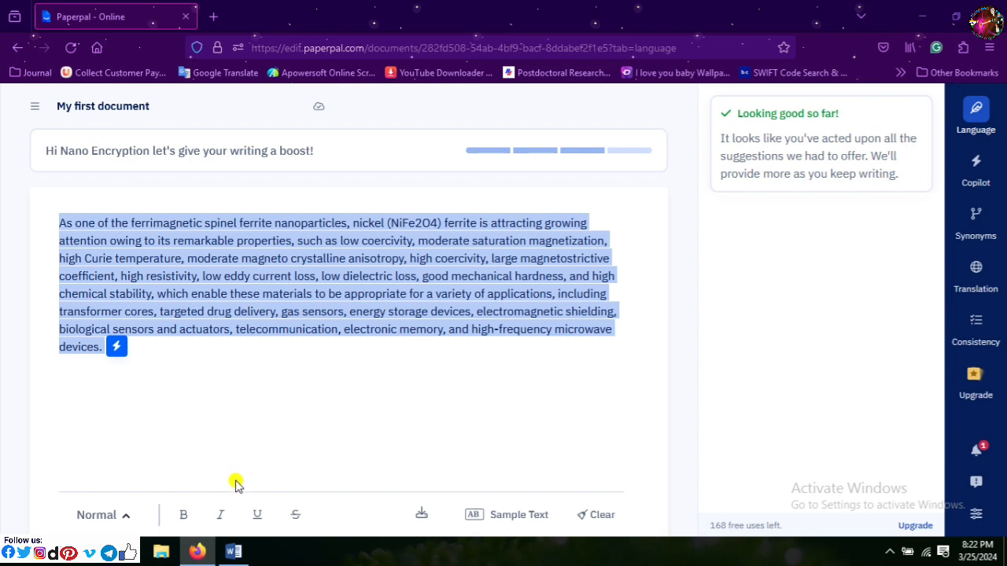
left_click(597, 517)
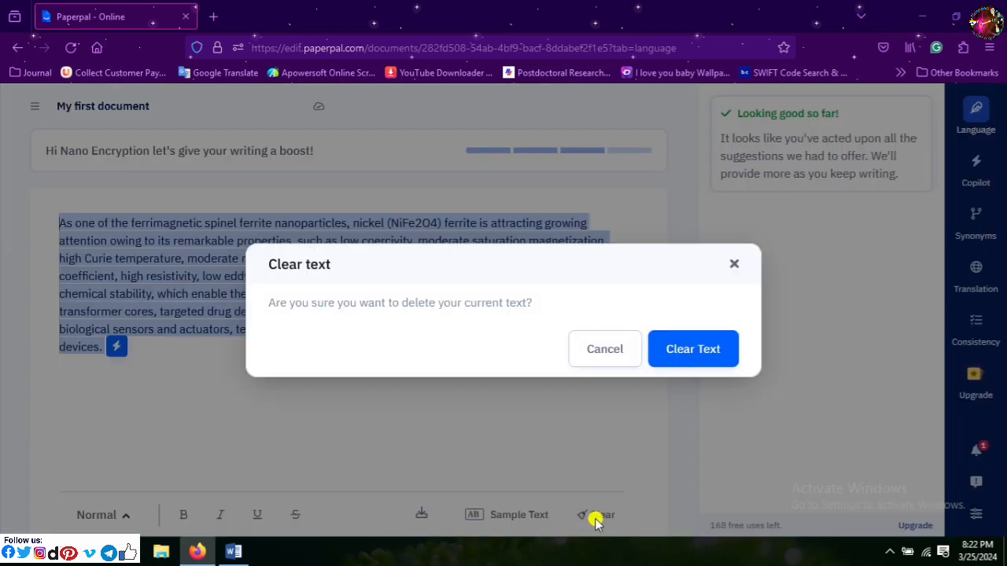
left_click(678, 355)
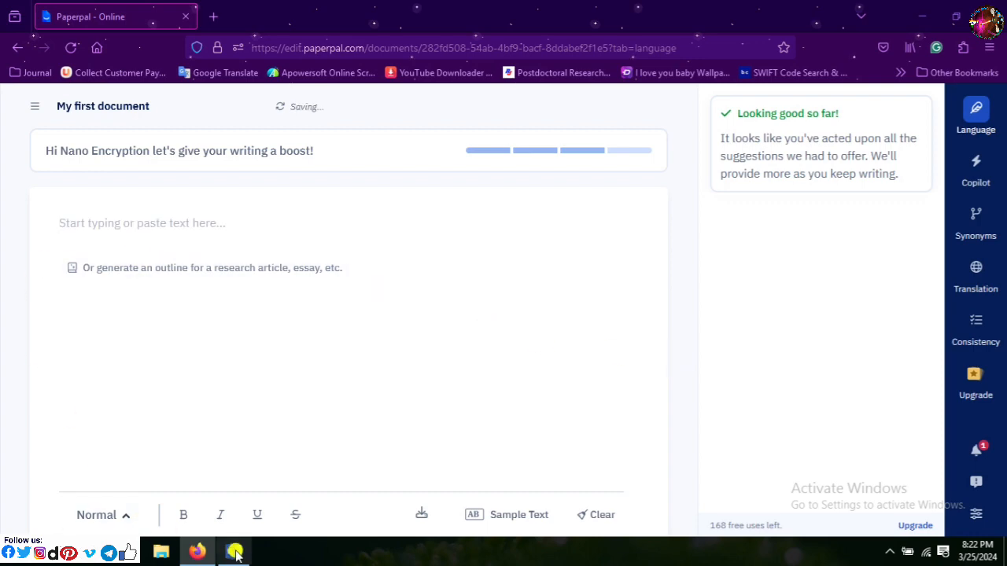
- Copy the Word passage from "Bulk NiFe2O4 ferrite" to "bulk ferrites" and paste it into the empty Paperpal document
left_click(235, 553)
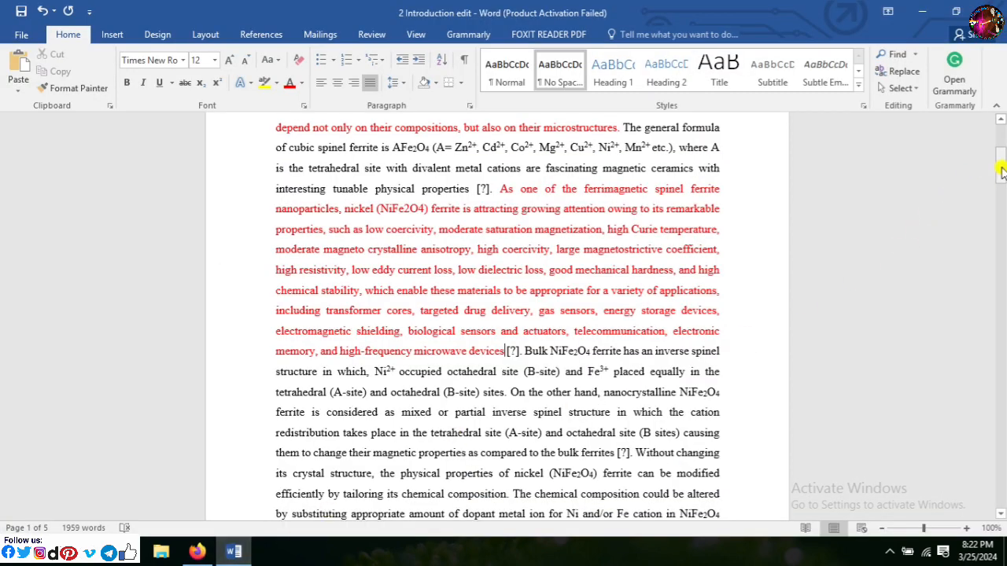
mouse_move(1003, 171)
left_mouse_down()
mouse_move(1003, 195)
mouse_move(1003, 177)
left_mouse_up()
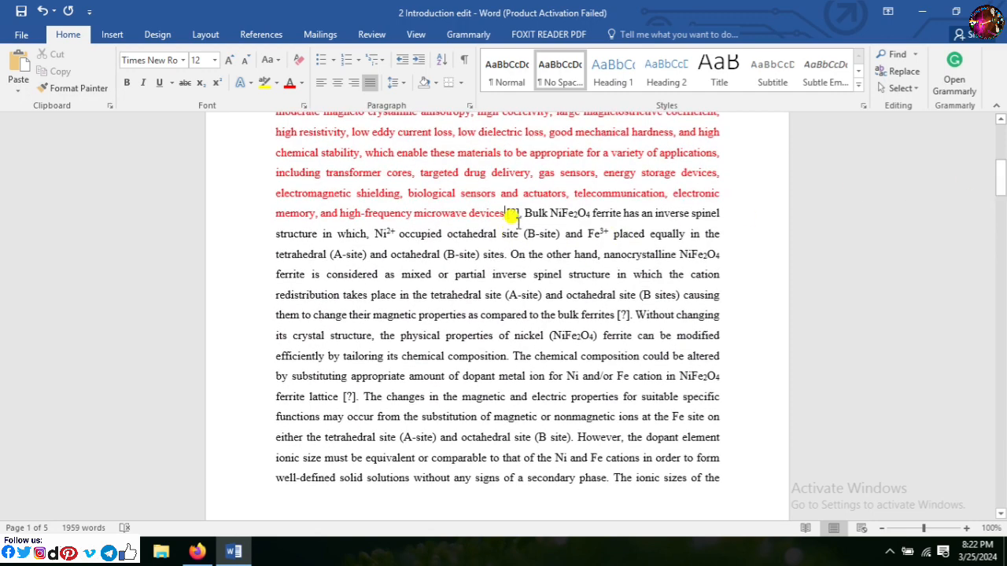
left_click_drag(522, 212, 597, 315)
right_click(530, 314)
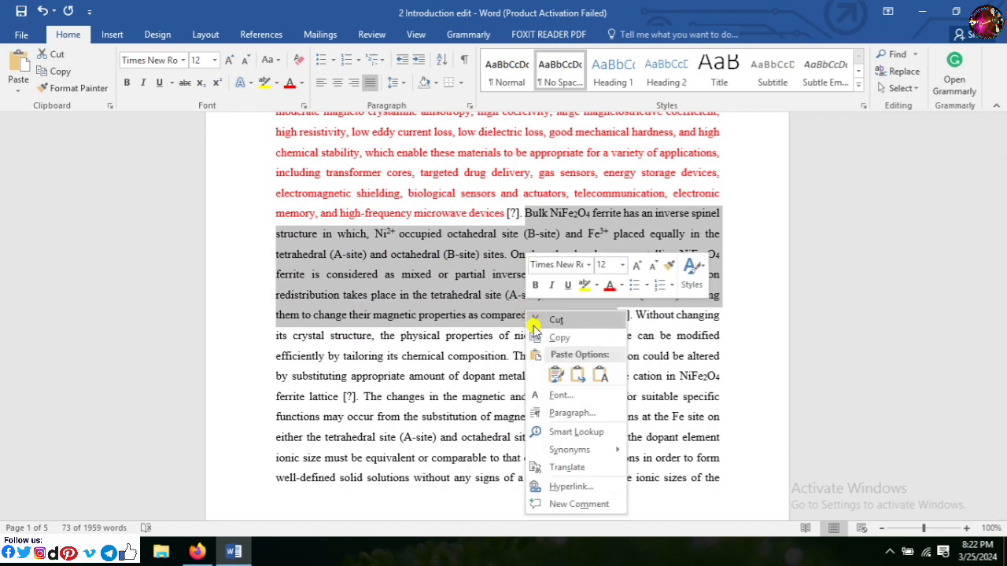
left_click(538, 337)
left_click(196, 552)
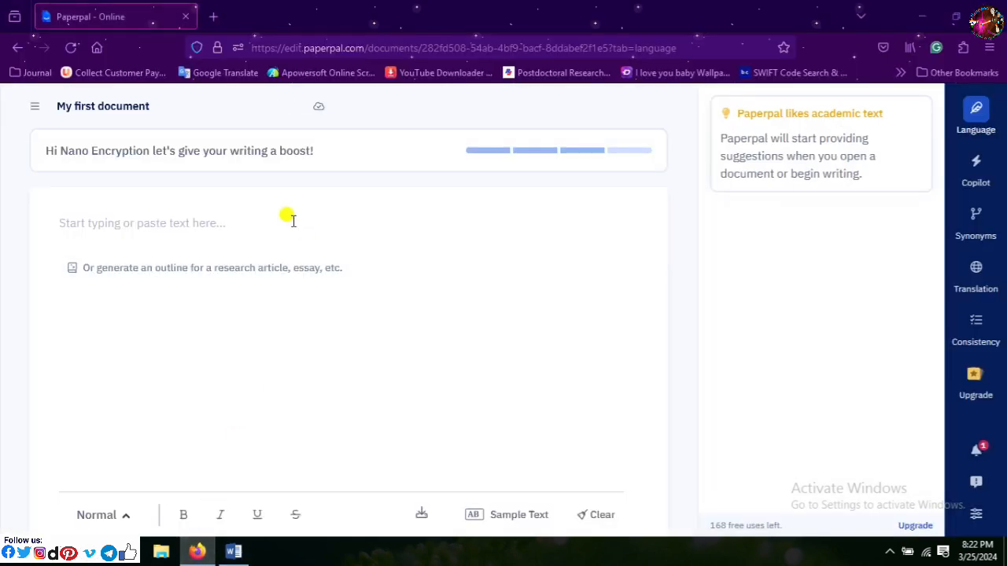
key("ctrl+v")
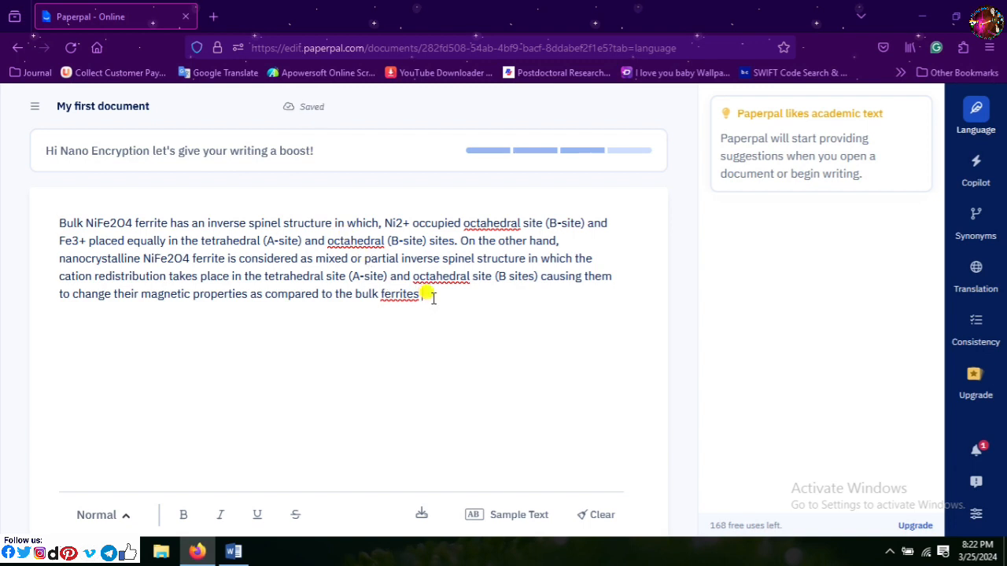
- End the pasted passage with a period and accept all suggestions for the "On the other hand" sentence
type(".")
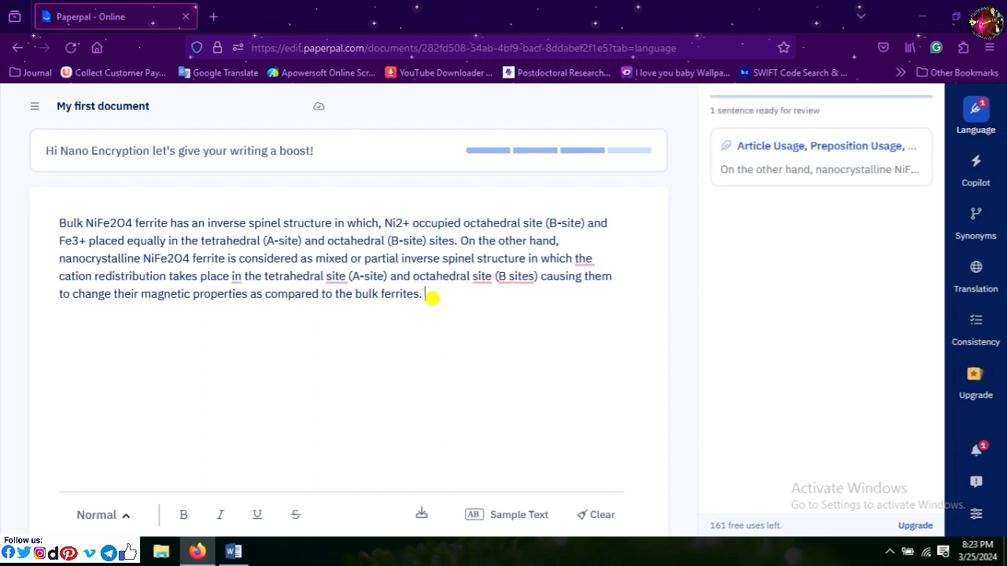
left_click(782, 154)
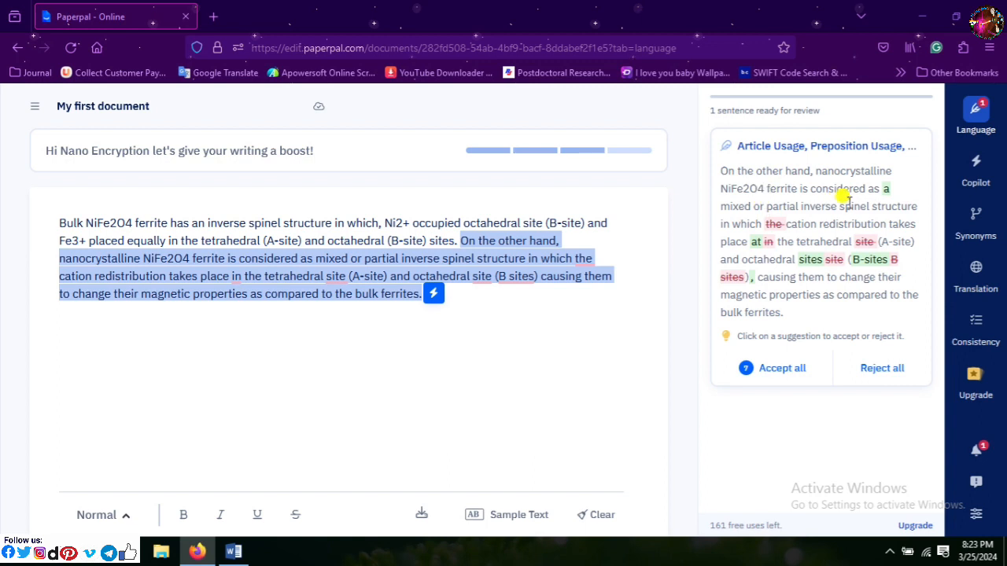
left_click(783, 368)
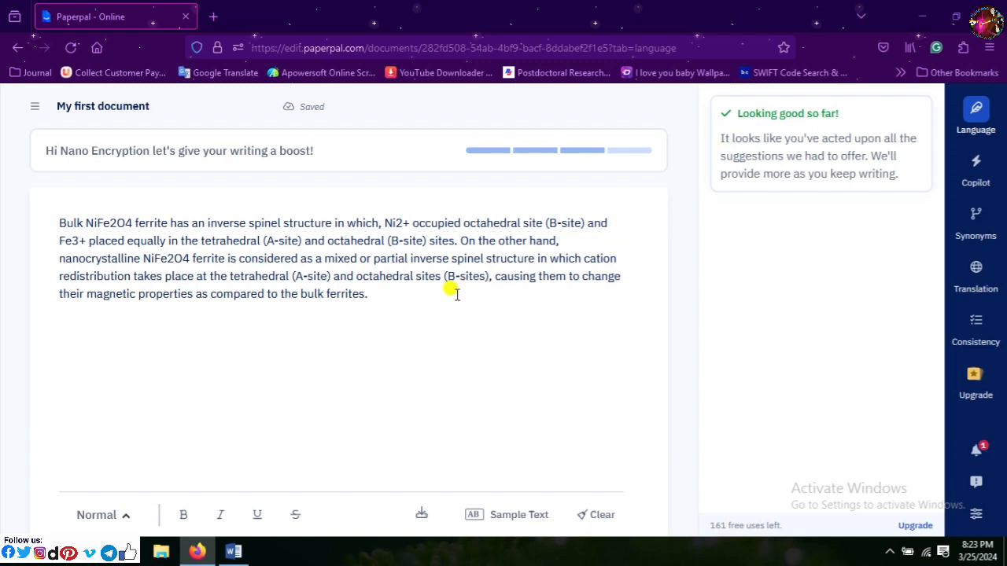
- Generate a Copilot paraphrase of the entire corrected "Bulk NiFe2O4 ferrite" passage
key("ctrl+a")
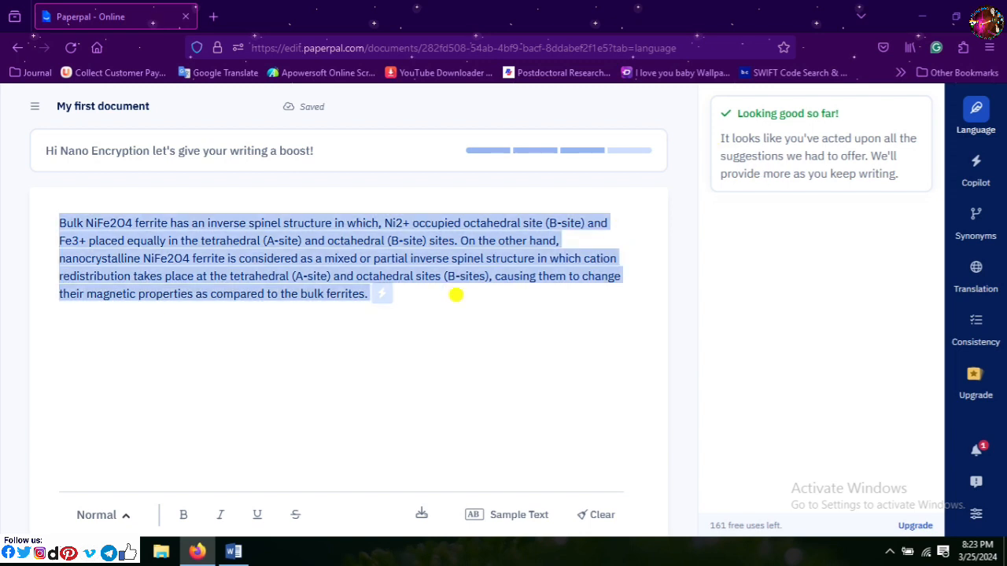
left_click(380, 296)
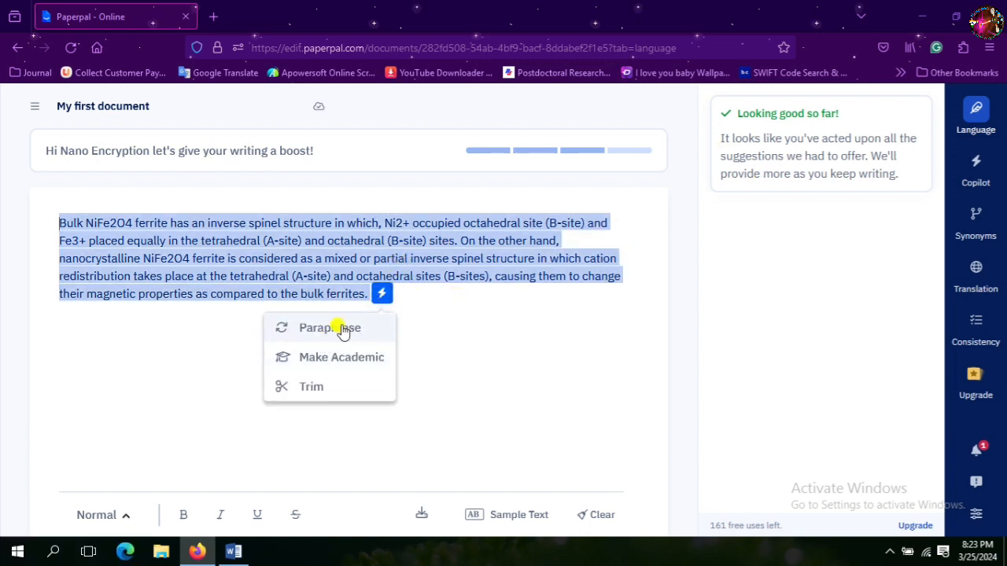
left_click(343, 328)
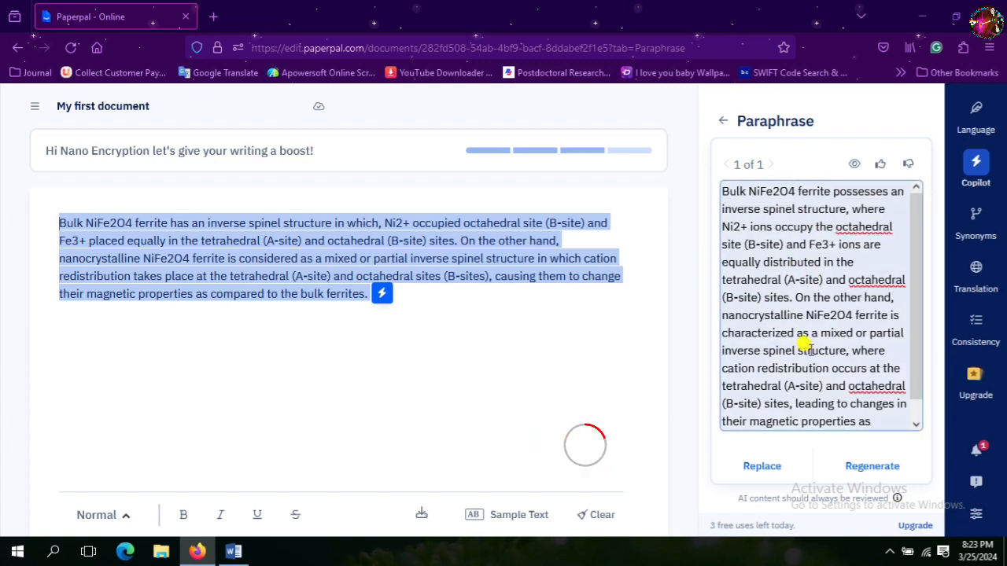
- Copy the full paraphrased text, switch to Word, and replace the selected original "Bulk NiFe2O4 ferrite" passage with it
triple_click(804, 344)
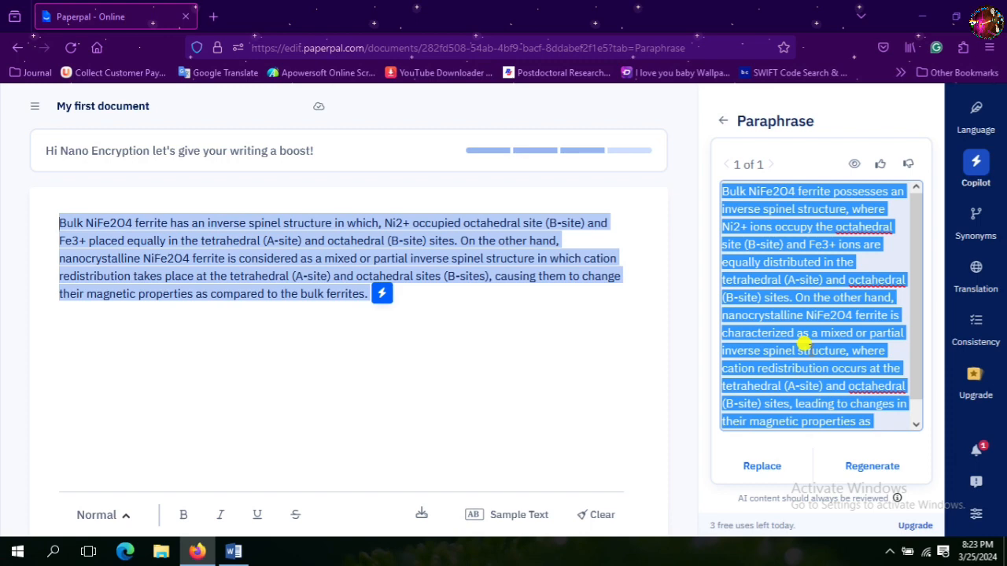
right_click(804, 343)
left_click(850, 138)
left_click(233, 552)
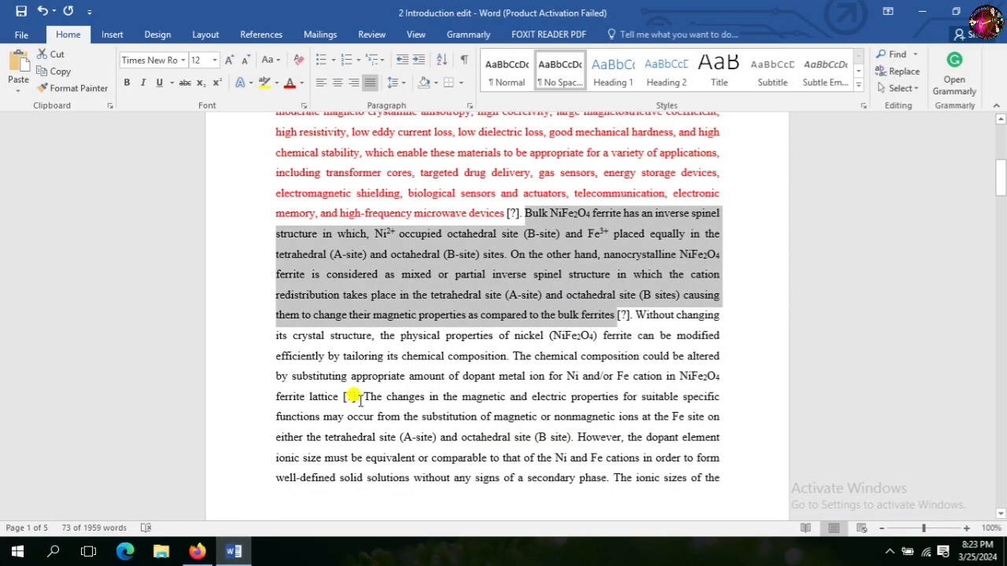
key("Delete")
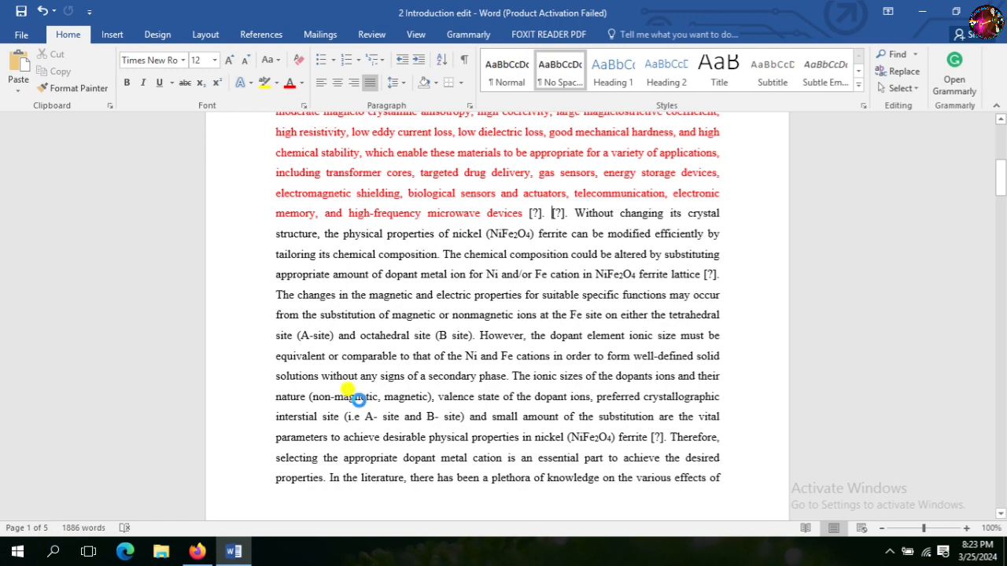
key("ctrl+v")
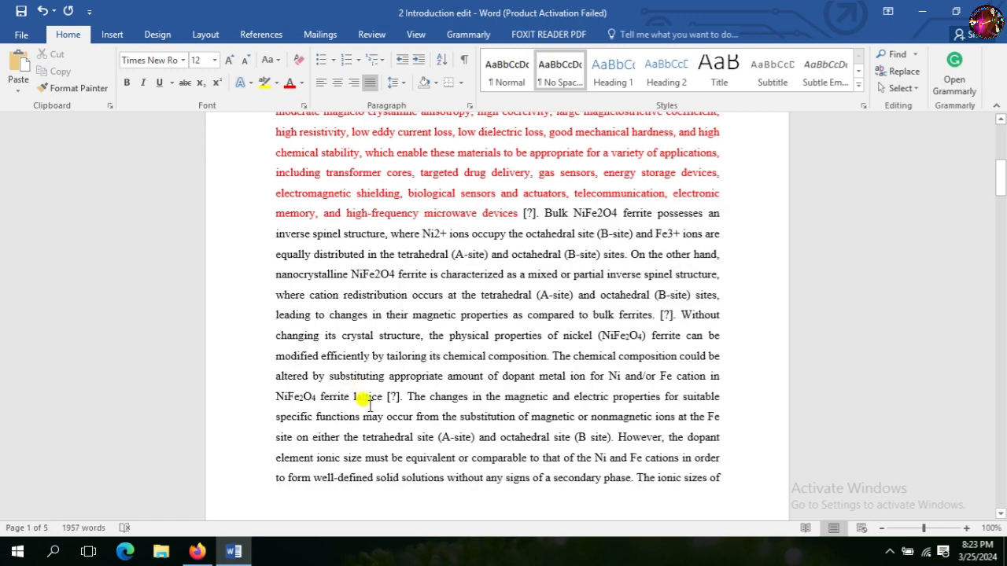
- Delete the period after "bulk ferrites" before the citation and colour the pasted "Bulk NiFe2O4 ferrite" passage red
key("BackSpace")
key("BackSpace")
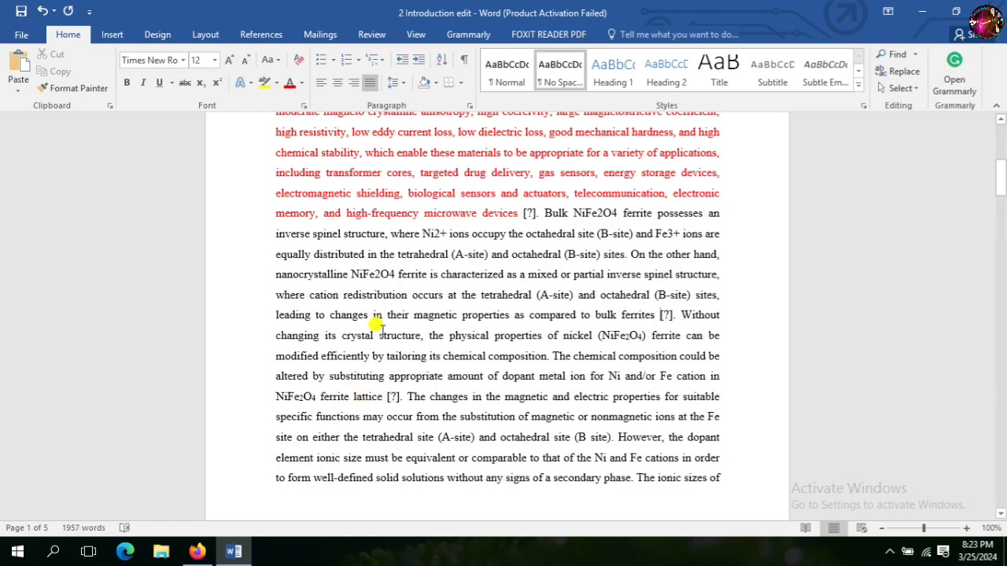
left_click_drag(543, 211, 641, 313)
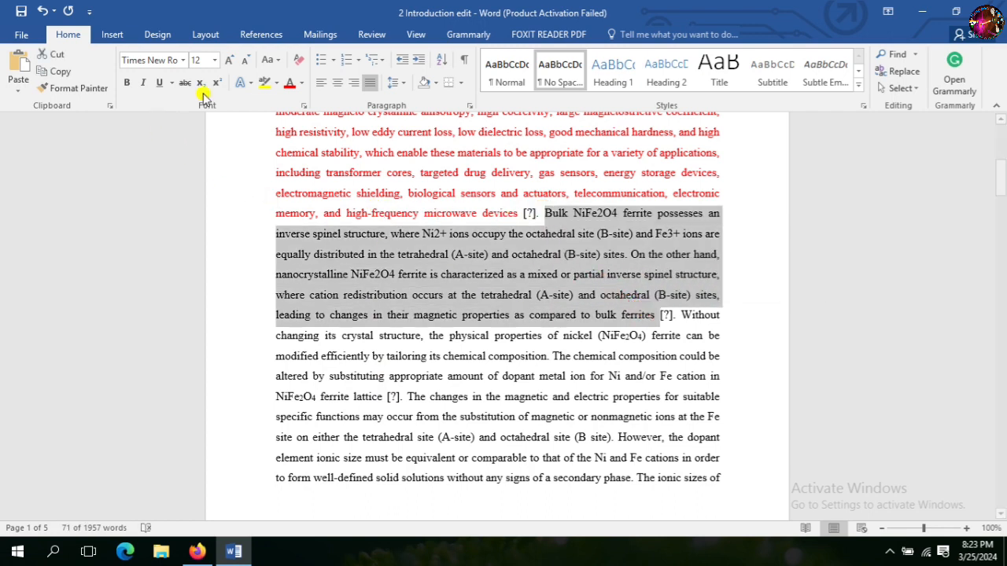
left_click(289, 86)
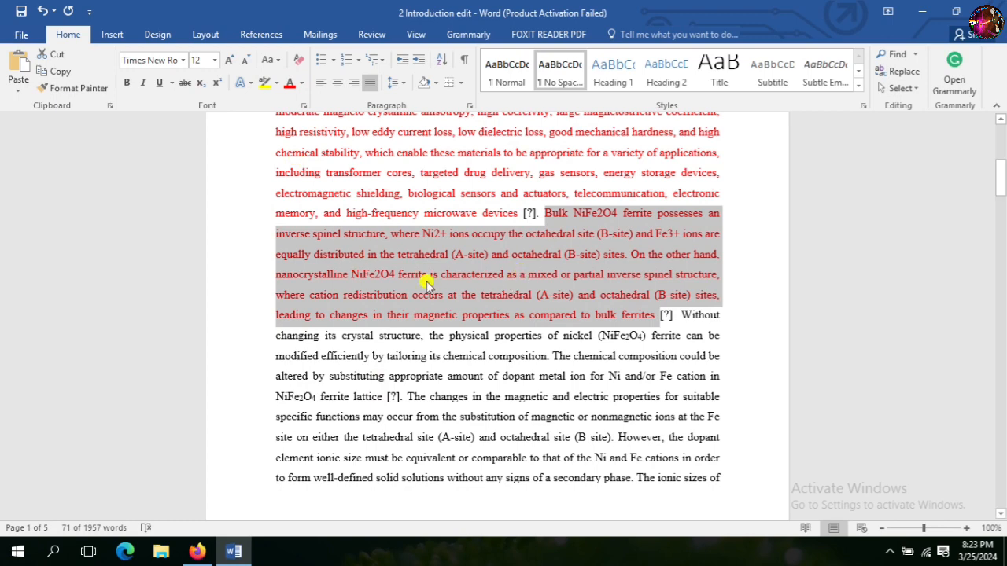
- Copy the Word passage from "Without changing its crystal structure" through "without any signs of a secondary phase."
left_click_drag(1001, 187, 1001, 195)
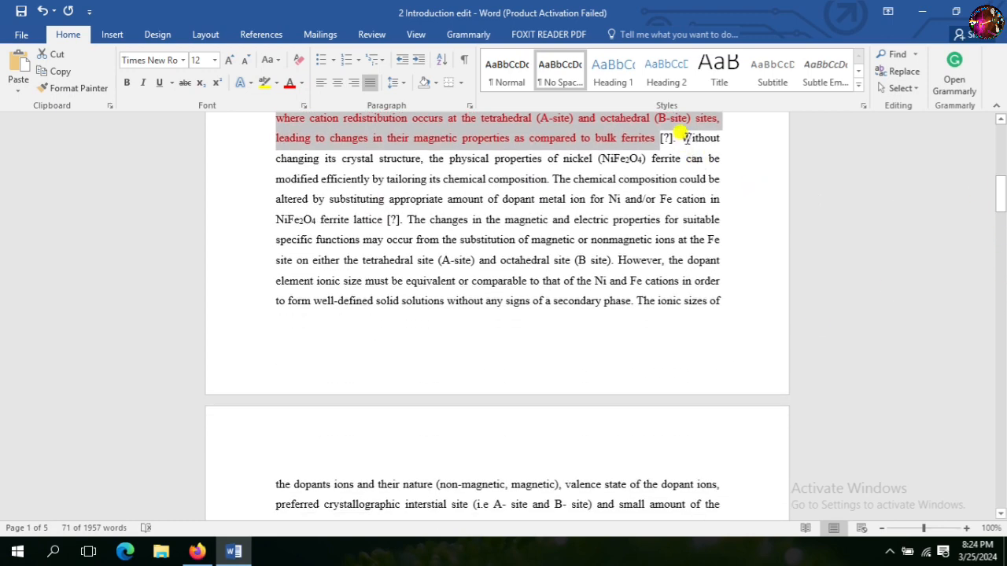
left_click_drag(683, 138, 619, 288)
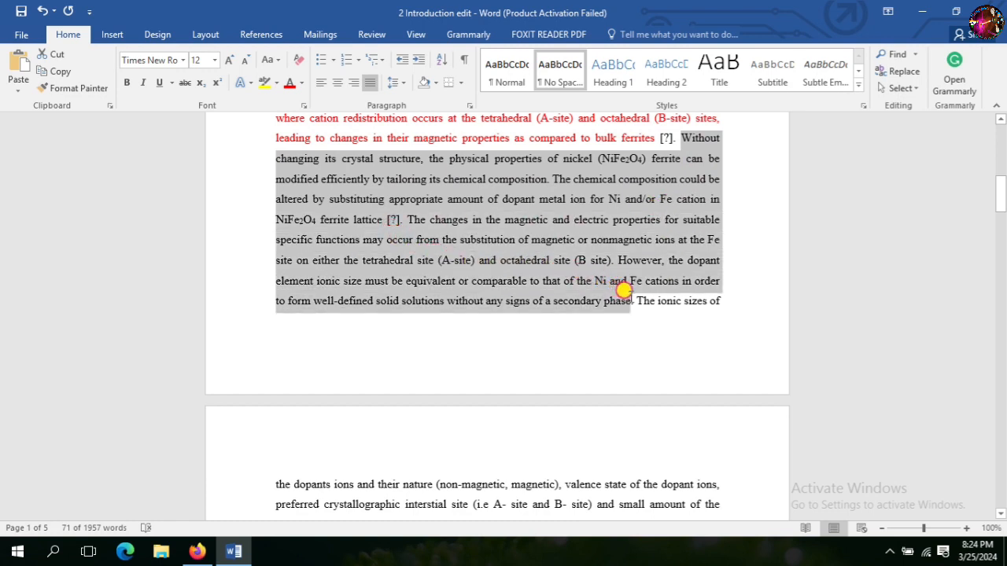
right_click(483, 265)
left_click(507, 296)
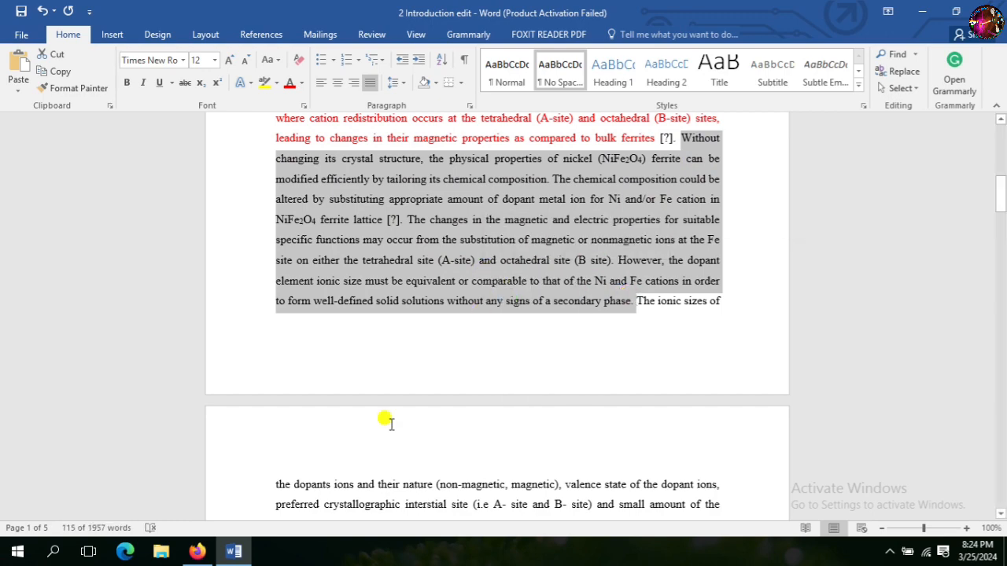
- Switch to Paperpal, open the language check, and replace the old editor text with the copied "Without changing its crystal structure" passage
left_click(200, 553)
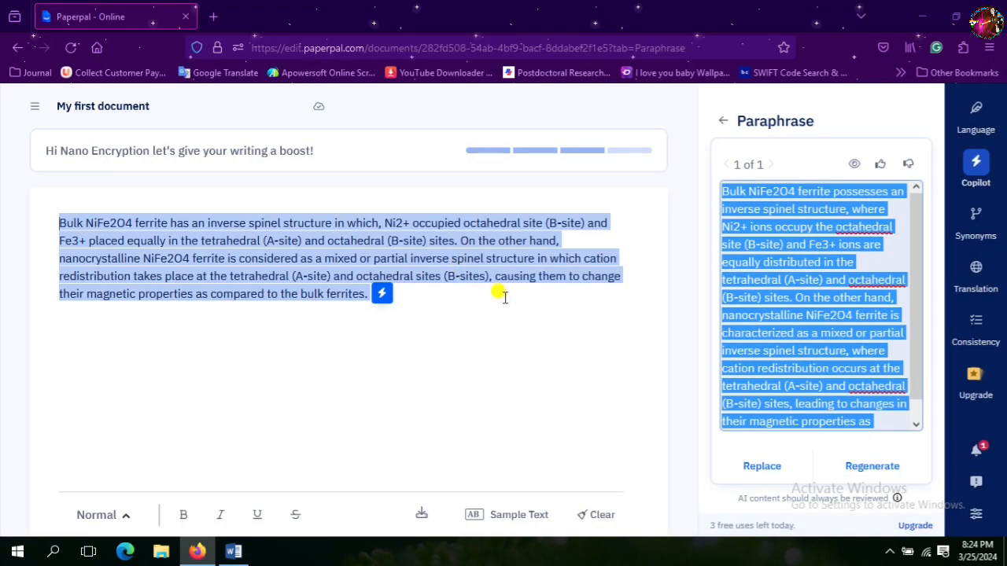
left_click(972, 120)
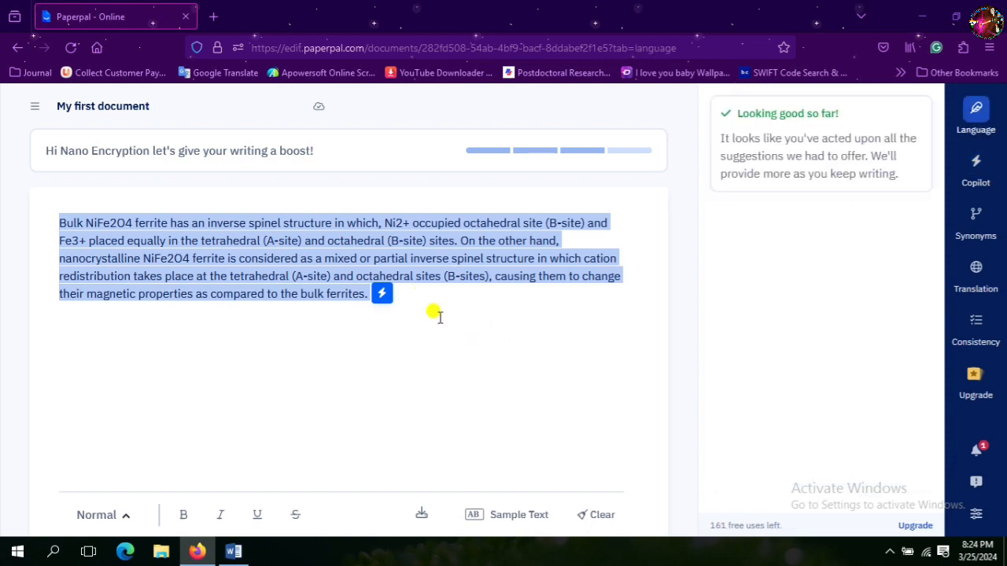
left_click(590, 515)
left_click(694, 367)
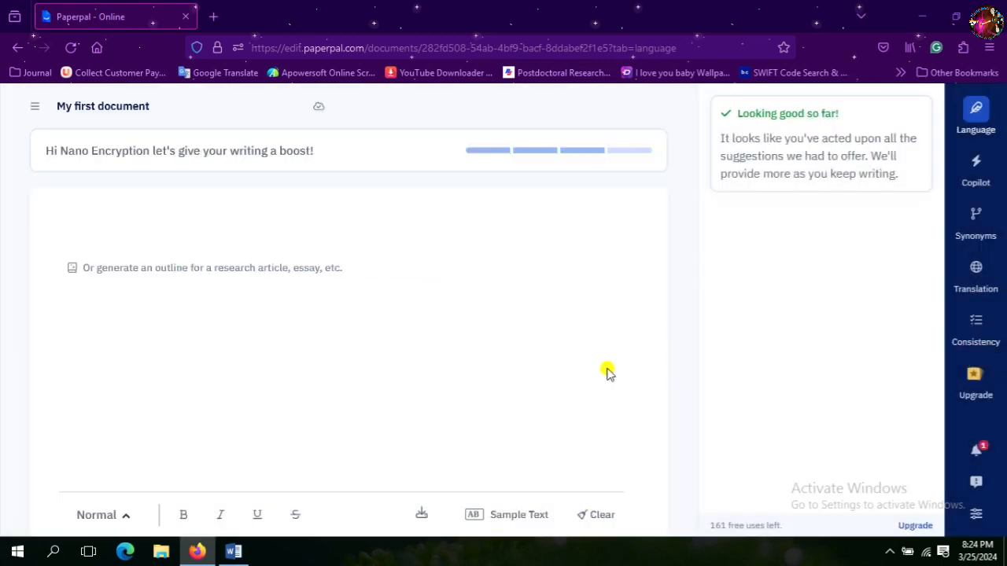
key("ctrl+v")
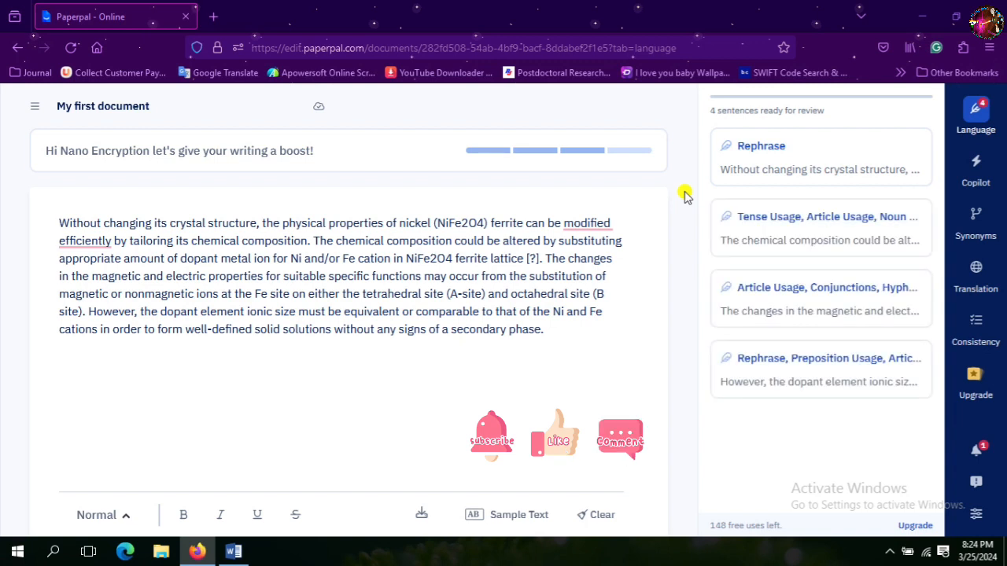
- Accept all language suggestions for the four sentences of the "Without changing its crystal structure" passage
left_click(792, 167)
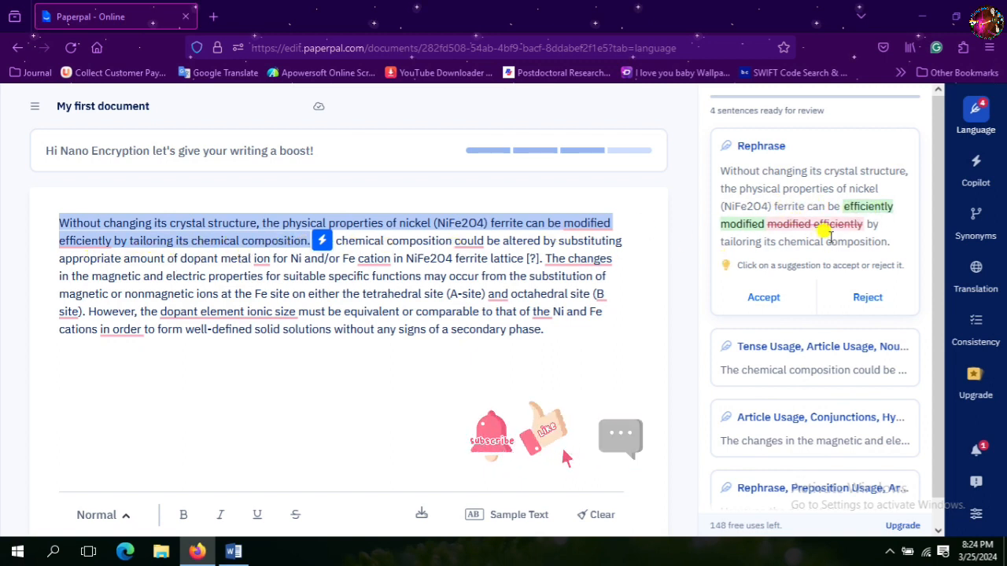
left_click(760, 307)
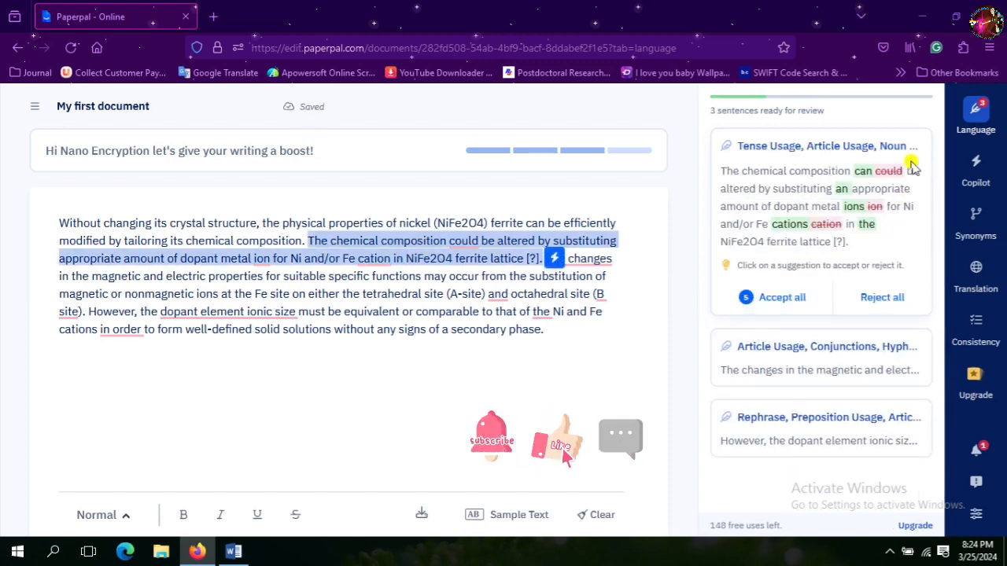
left_click(806, 295)
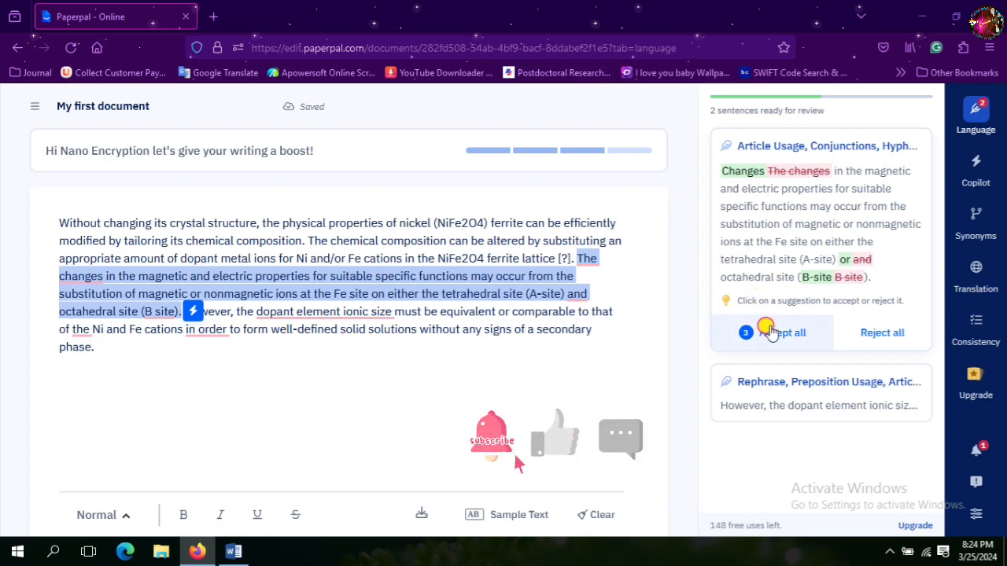
left_click(771, 332)
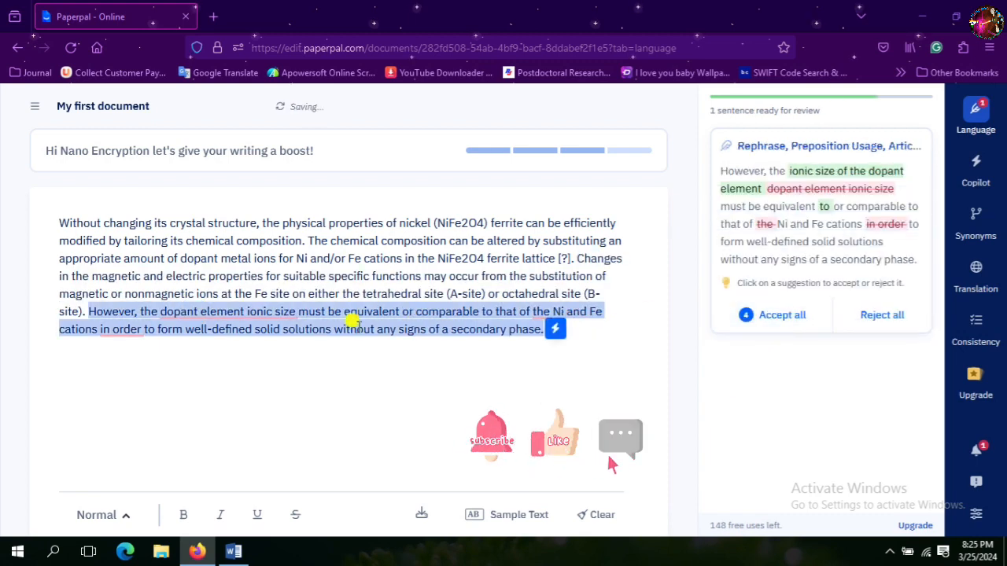
left_click(779, 317)
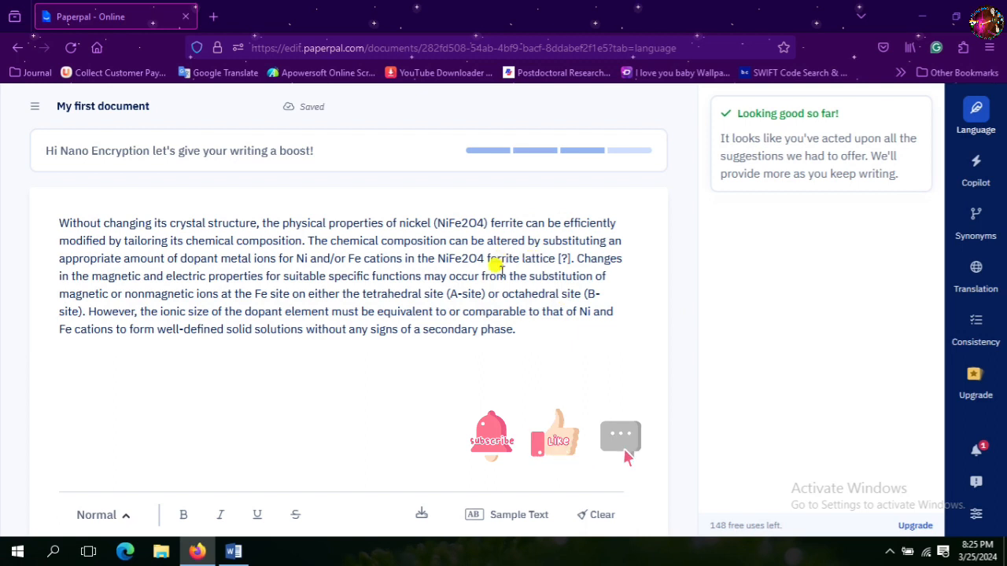
- Generate a Copilot paraphrase of the entire corrected "Without changing its crystal structure" passage
key("ctrl+a")
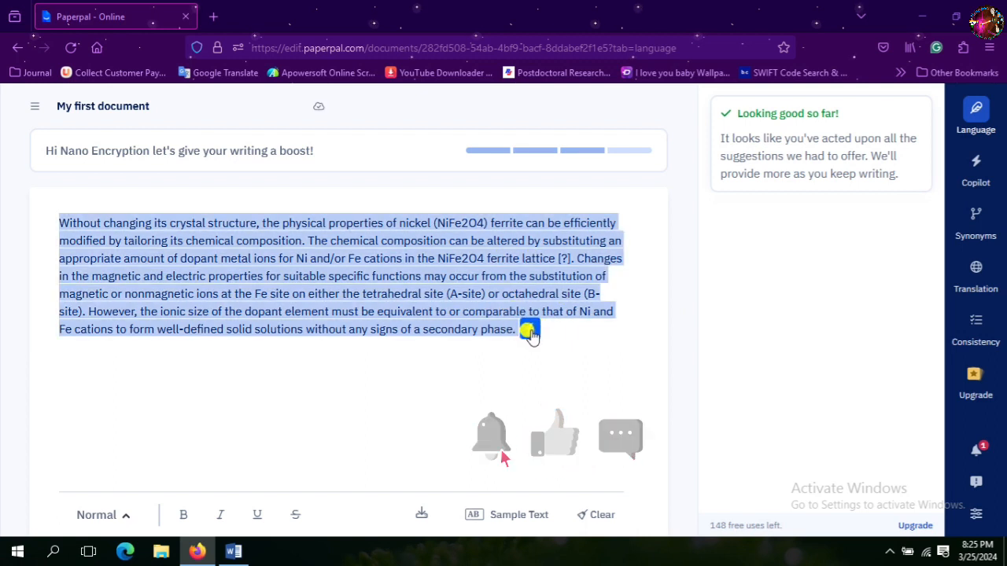
left_click(530, 331)
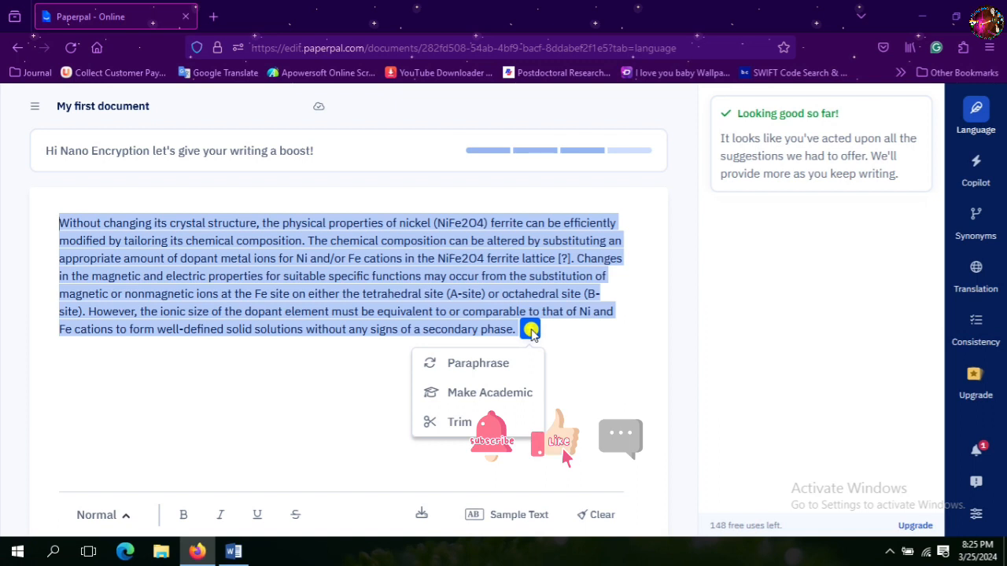
left_click(462, 365)
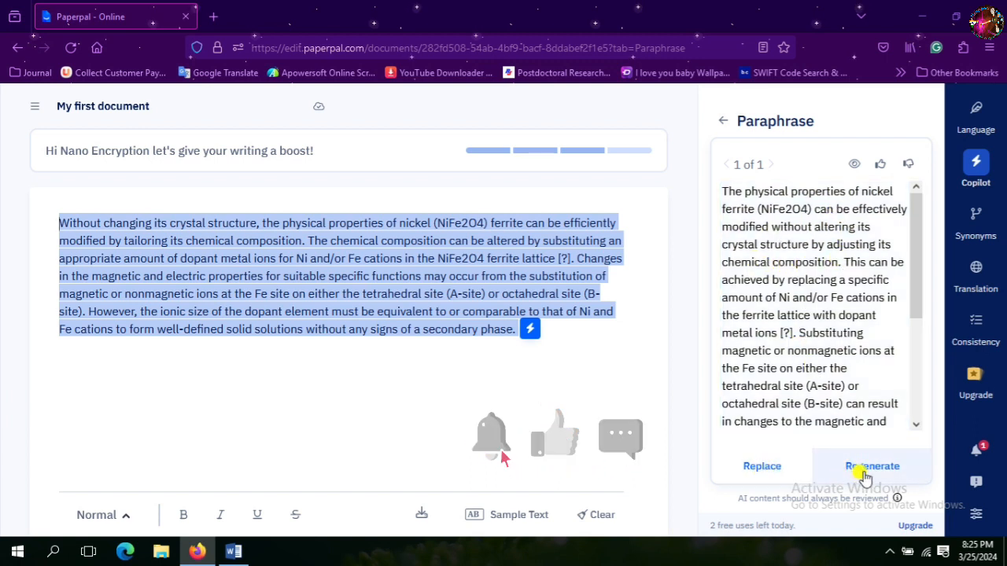
- Copy the full paraphrased text, switch to Word, and replace the selected "Without changing its crystal structure" passage with it
triple_click(861, 343)
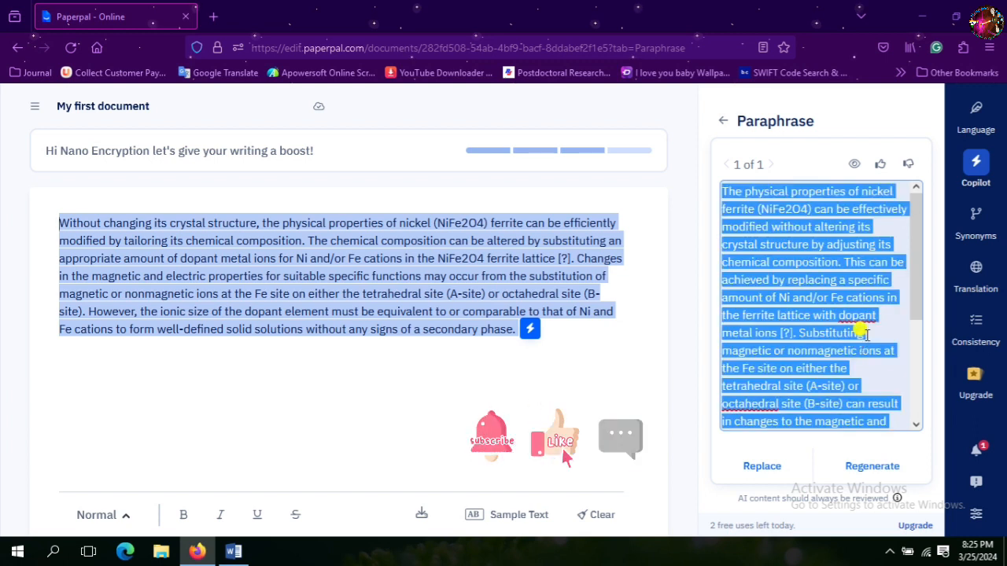
right_click(857, 326)
left_click(856, 110)
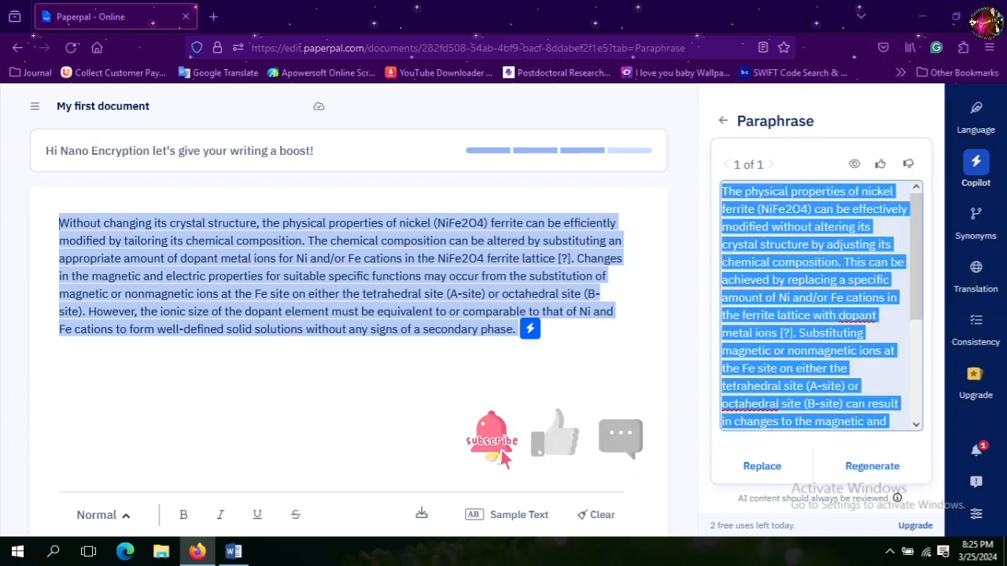
left_click(234, 552)
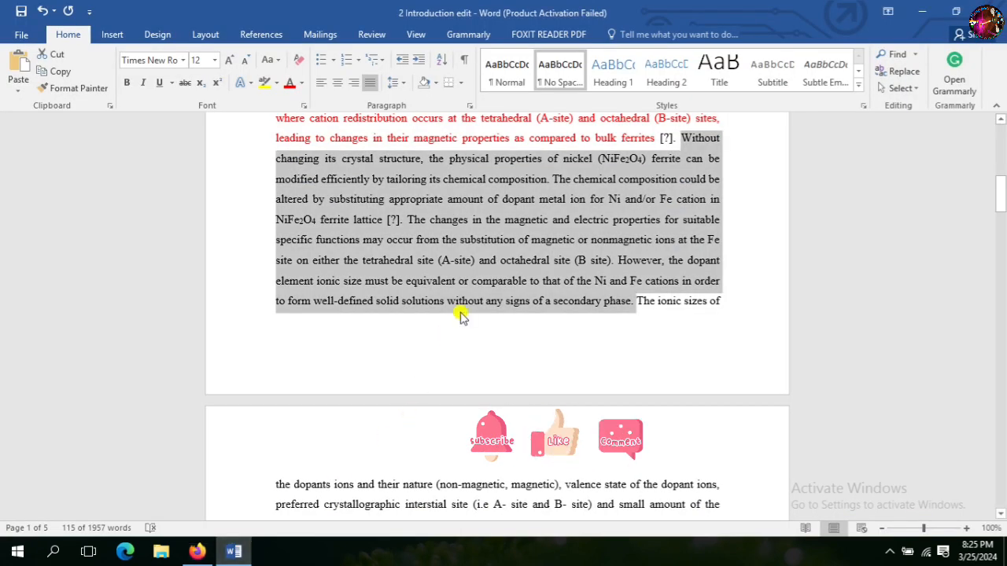
key("BackSpace")
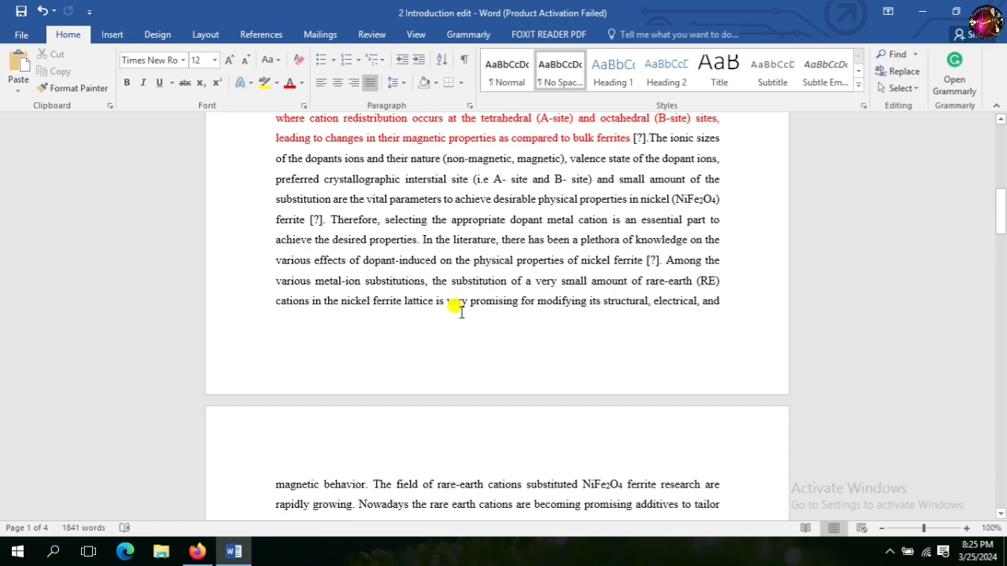
key("ctrl+v")
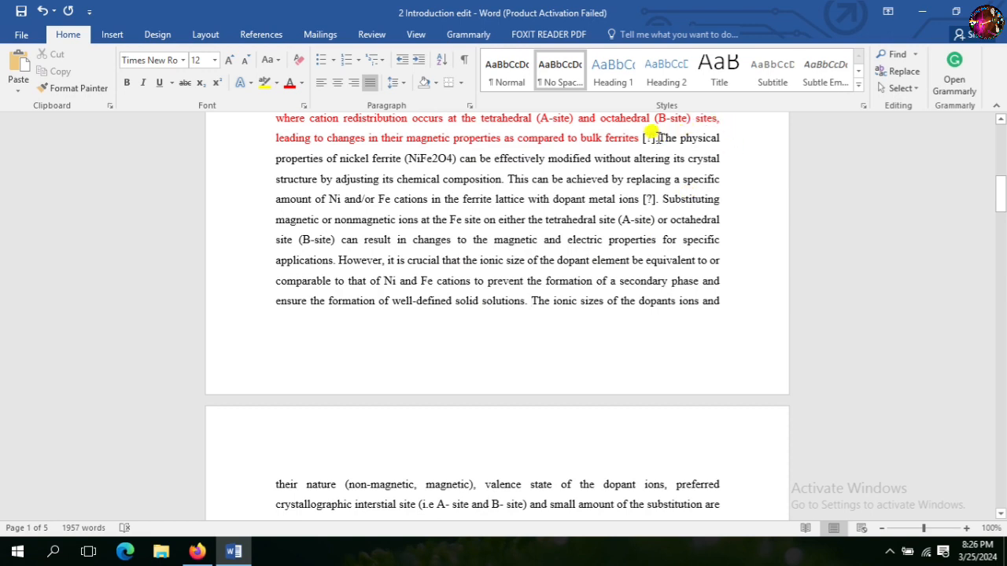
- Colour the pasted passage red, from "The physical properties of nickel ferrite" through "well-defined solid solutions."
left_click_drag(659, 139, 530, 299)
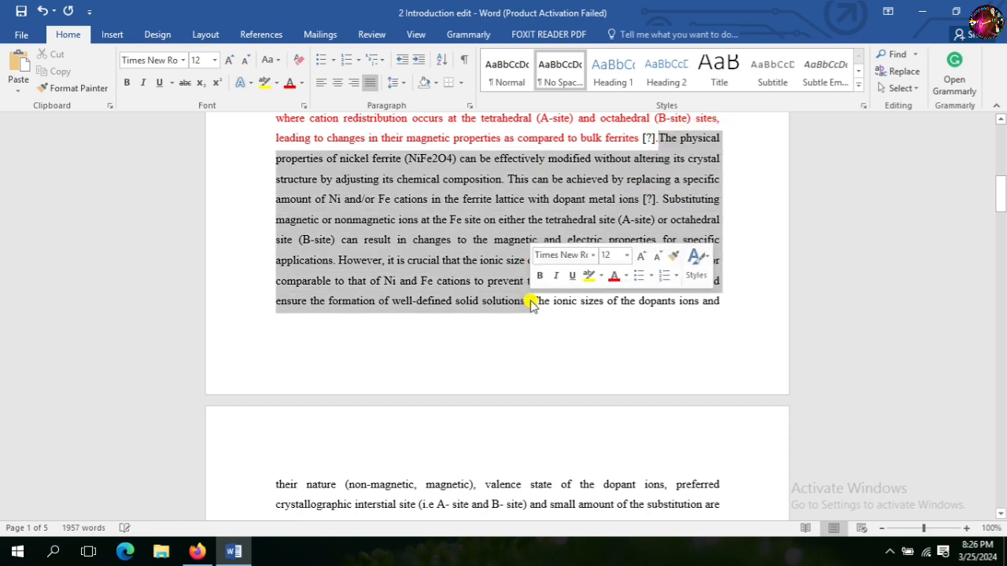
left_click(289, 83)
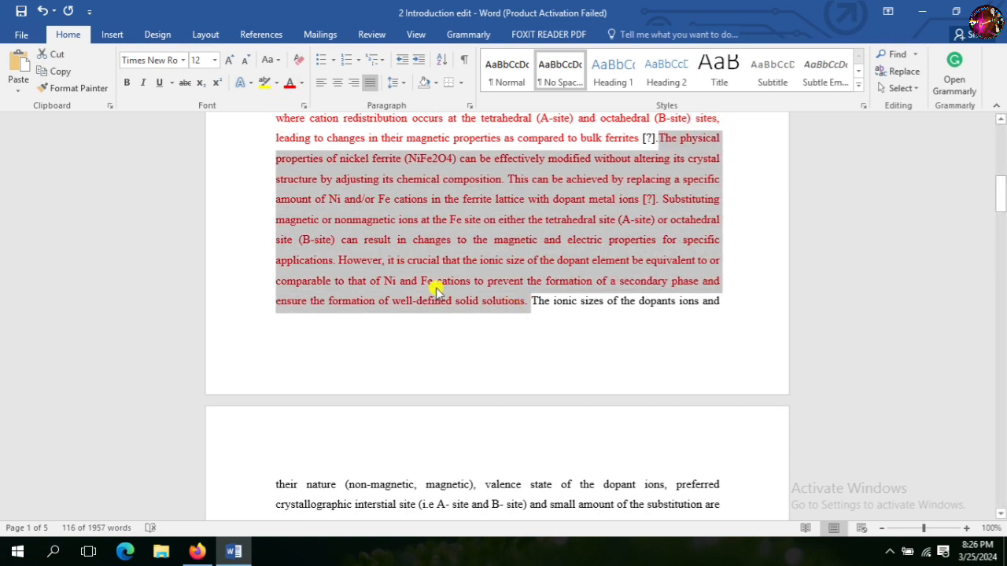
left_click(572, 347)
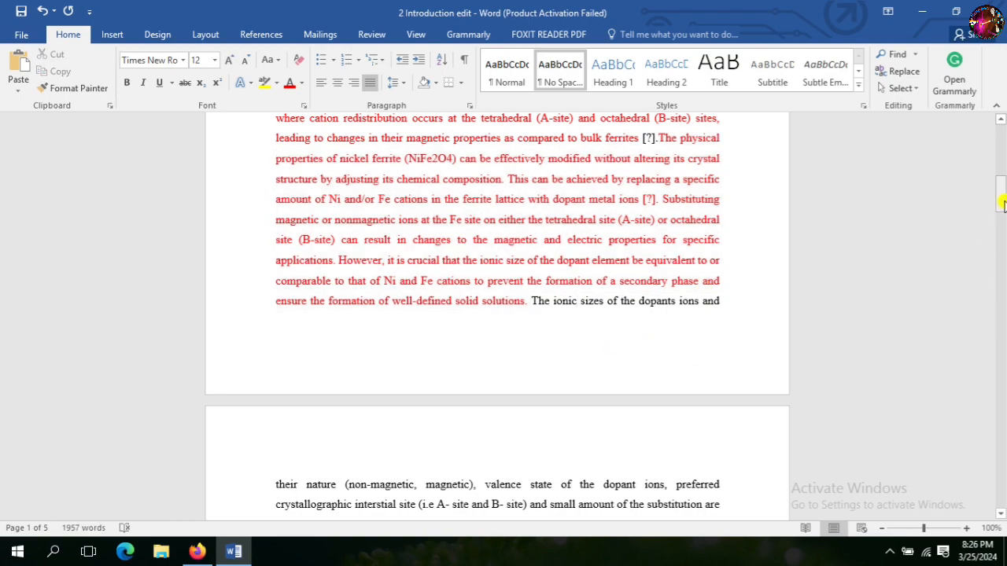
- Look over the revised Introduction from its beginning and switch back to the Paperpal editor
left_click_drag(1003, 205, 1002, 156)
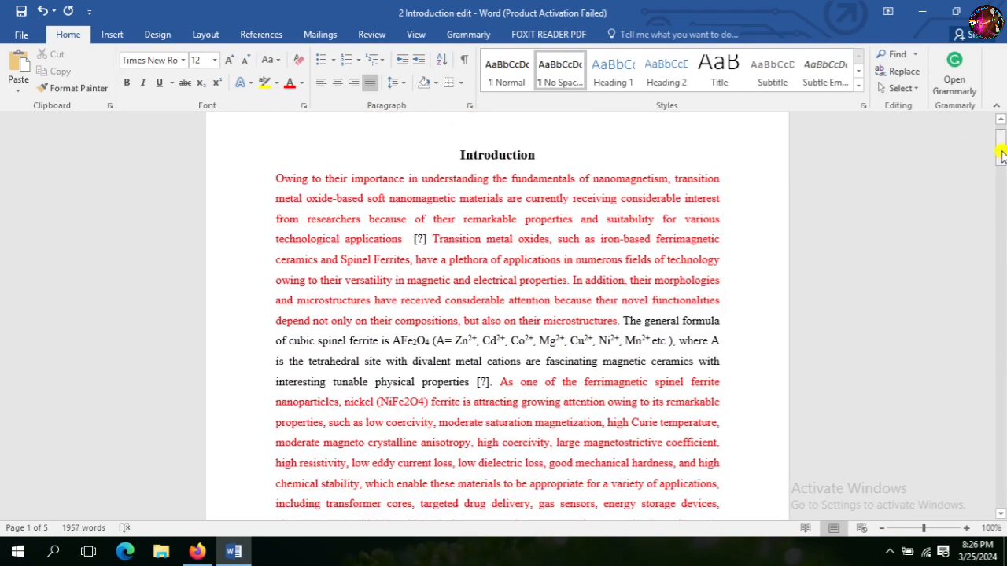
left_click(201, 552)
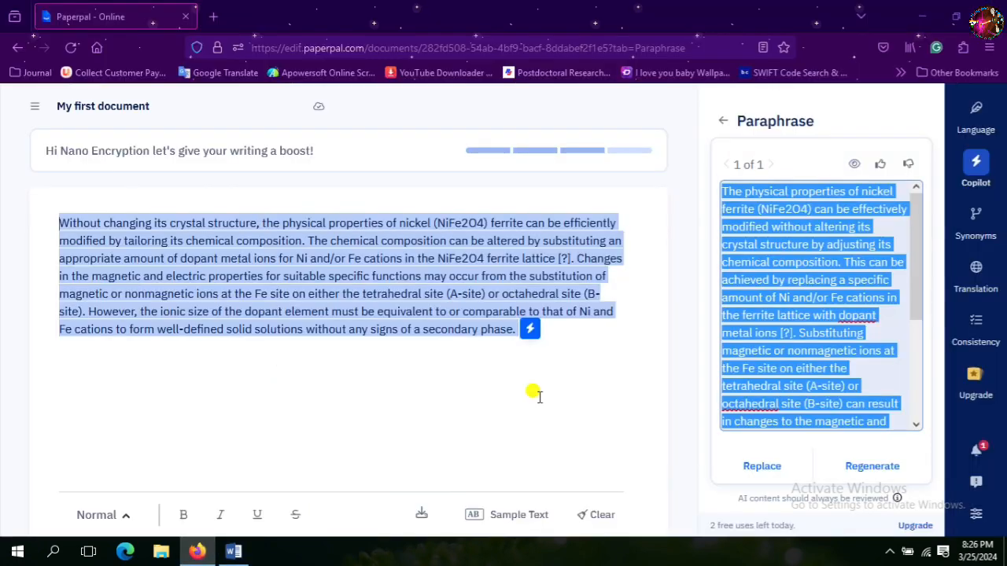